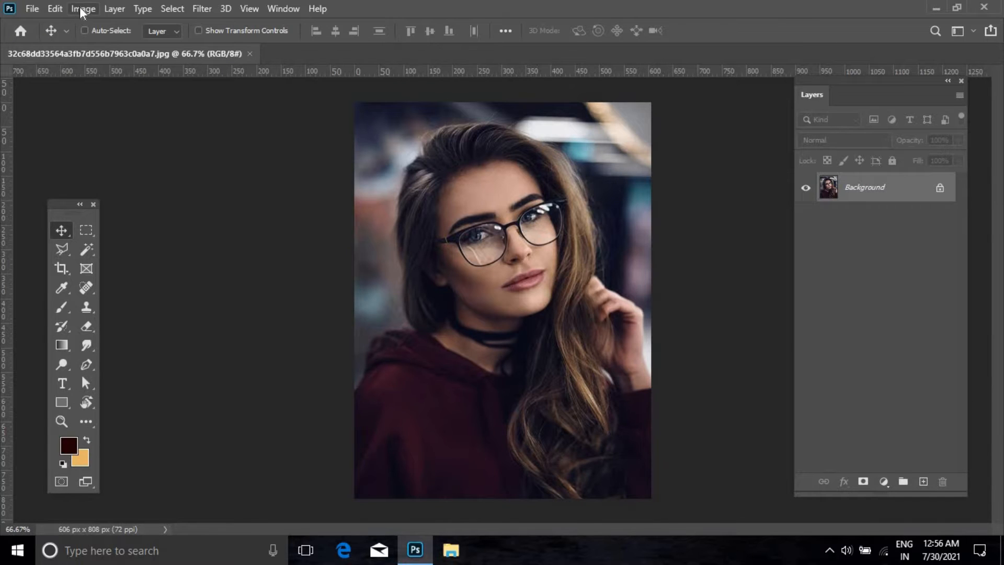
Desaturate the portrait photo on the Background layer to make it black and white
click(82, 9)
mouse_move(108, 45)
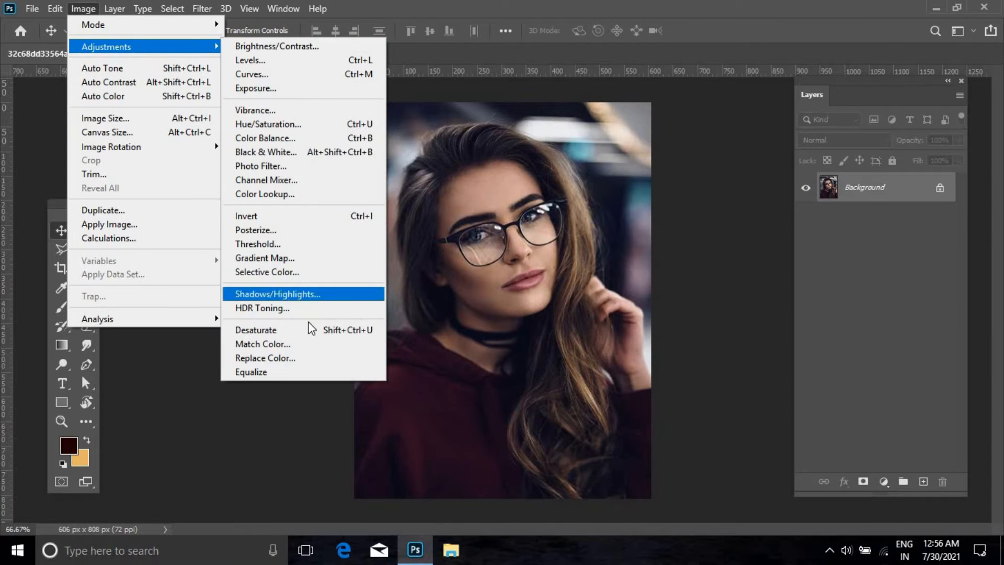
click(253, 331)
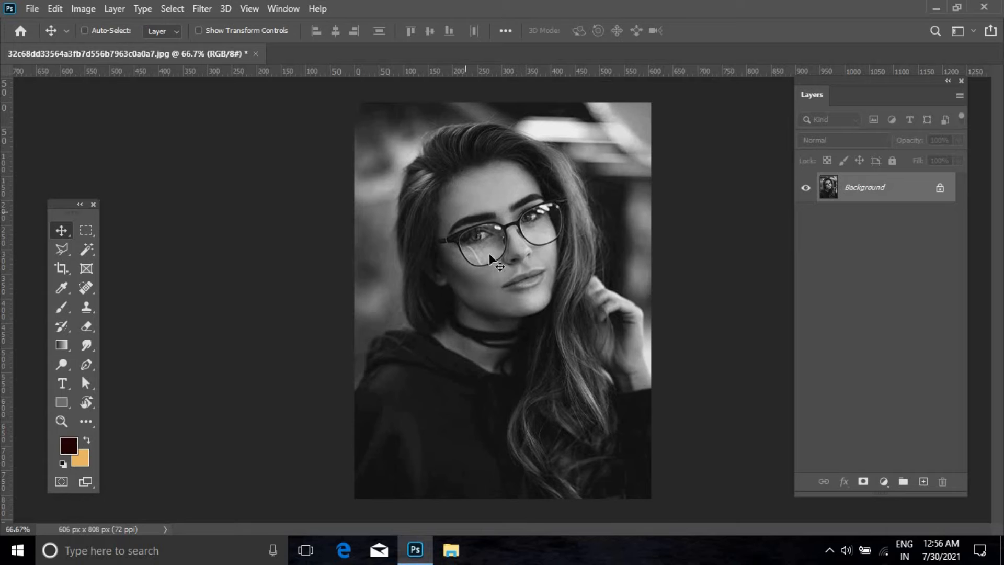
Create a duplicate of the Background layer with its R channel turned off, offset slightly to the left of the original
drag(844, 188, 924, 488)
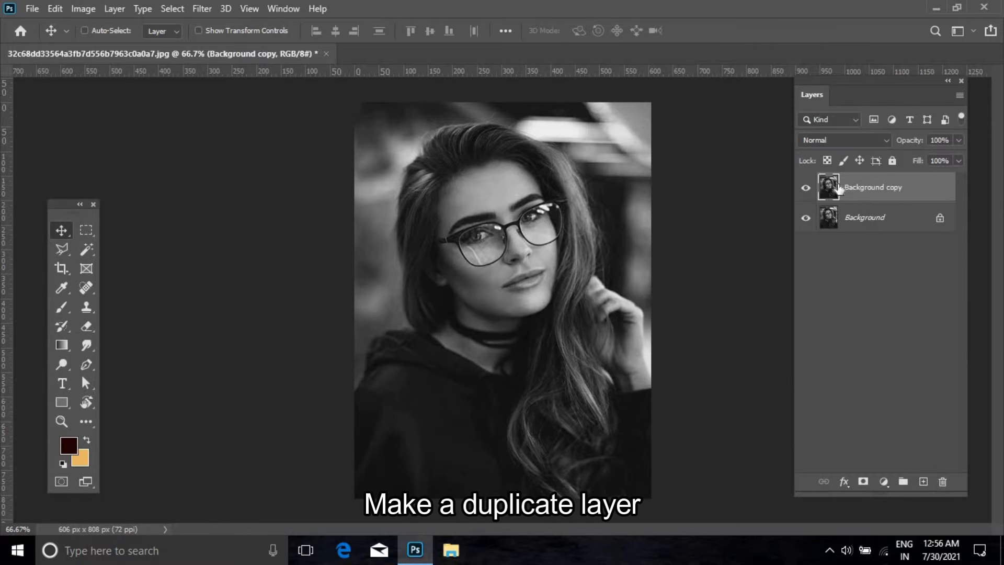
double_click(832, 187)
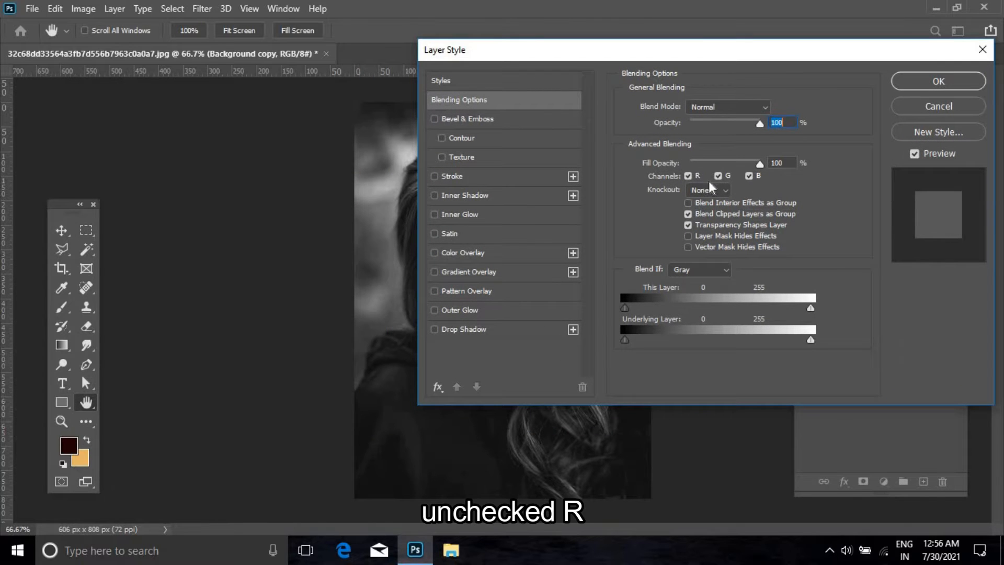
click(688, 176)
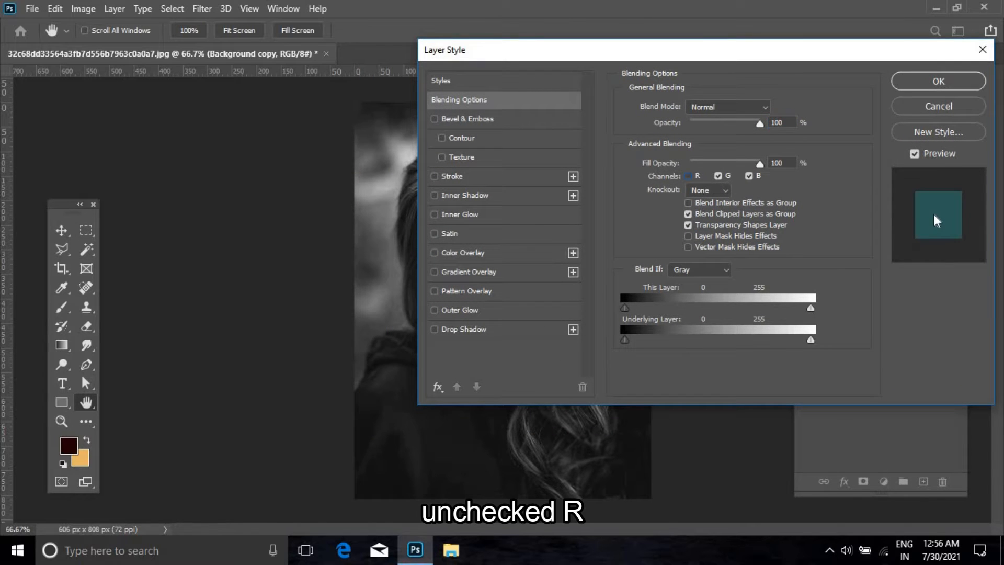
click(943, 82)
drag(546, 279, 560, 212)
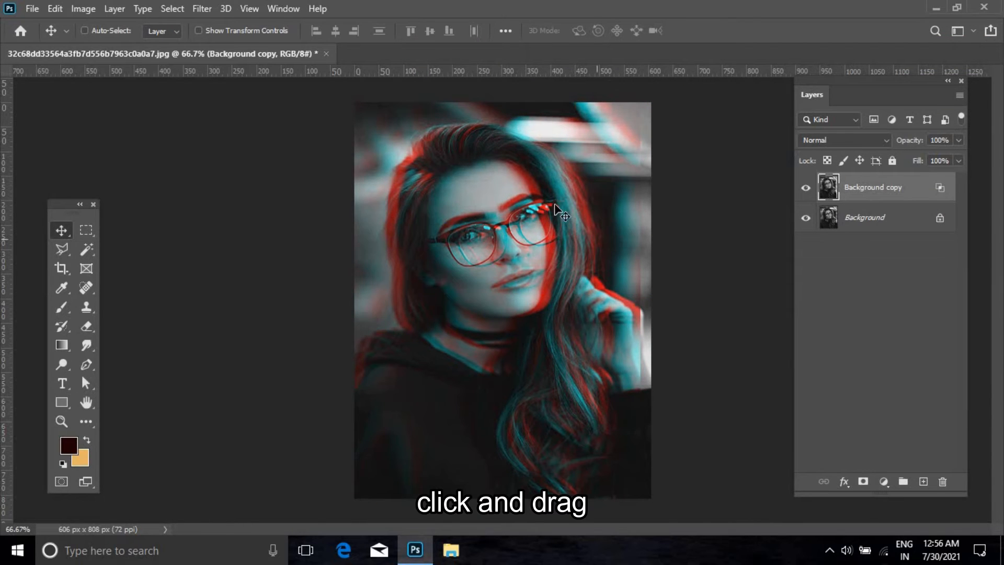
Create a duplicate of the Background copy layer with its G channel also turned off, offset slightly to the right
drag(863, 187, 924, 481)
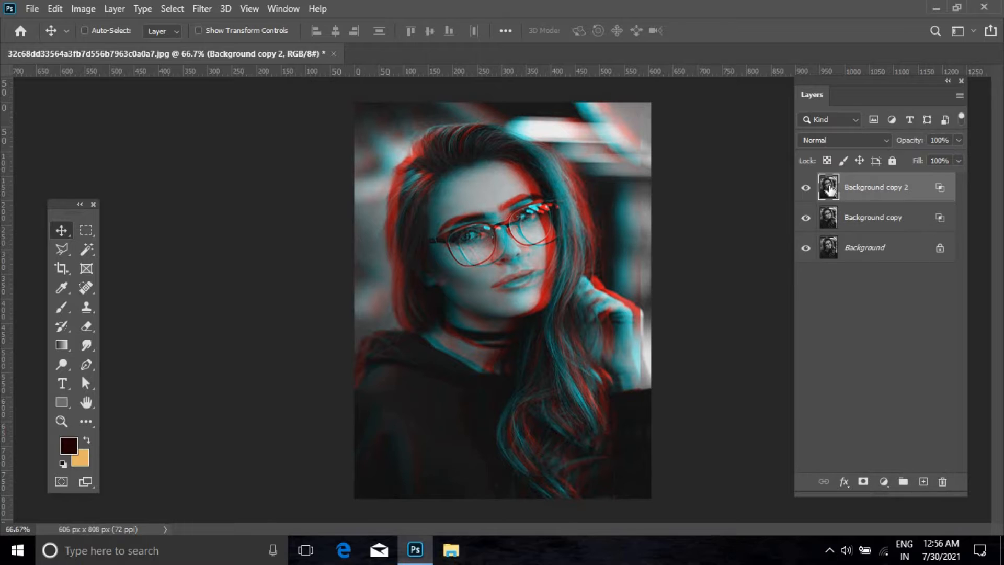
double_click(830, 190)
click(718, 176)
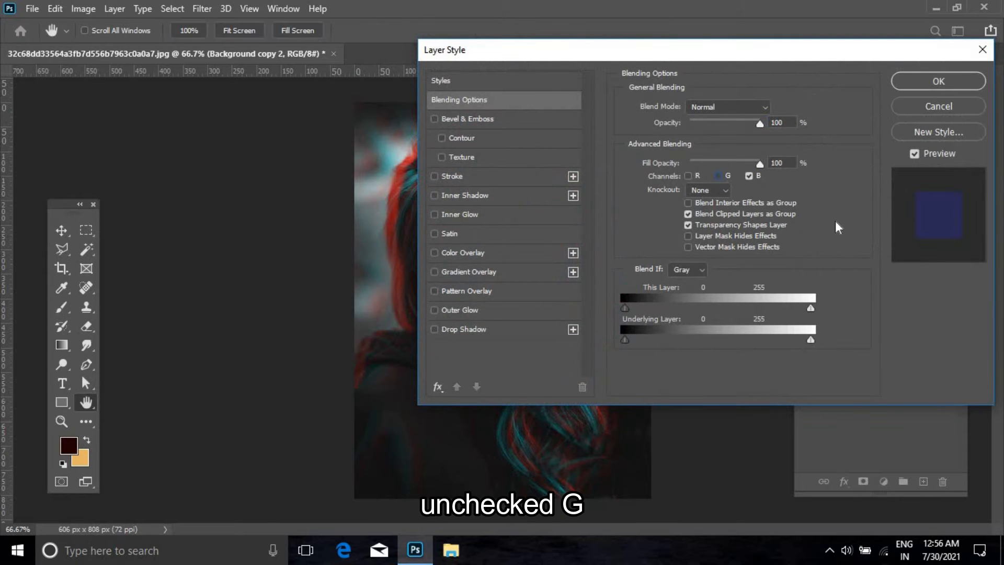
click(936, 82)
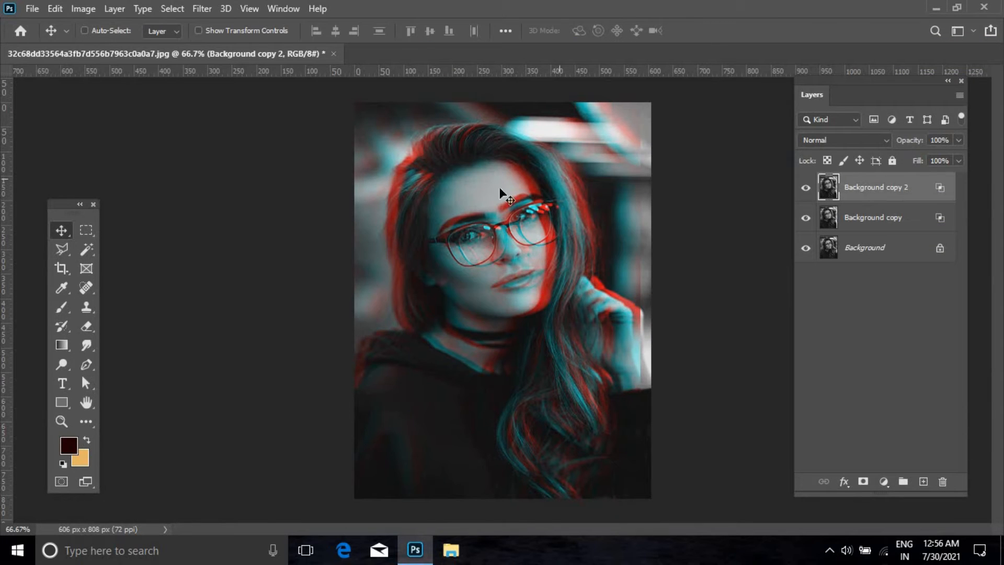
drag(553, 260, 569, 261)
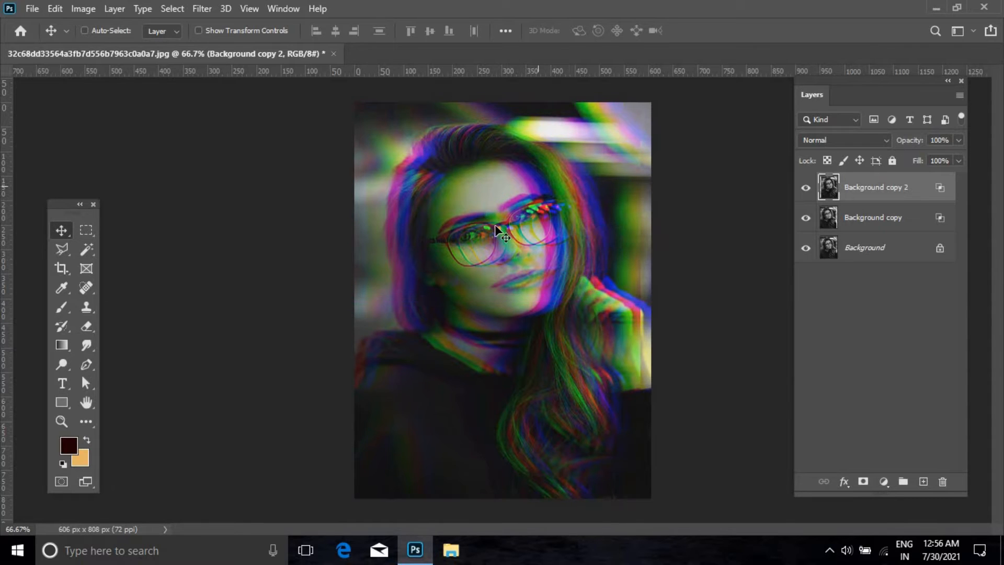
Adjust Background copy 2's Blend If ranges to 0–198 for This Layer and 18–212 for Underlying Layer
double_click(832, 185)
drag(644, 52, 811, 18)
mouse_move(794, 269)
mouse_down()
mouse_move(809, 271)
mouse_move(790, 277)
mouse_up()
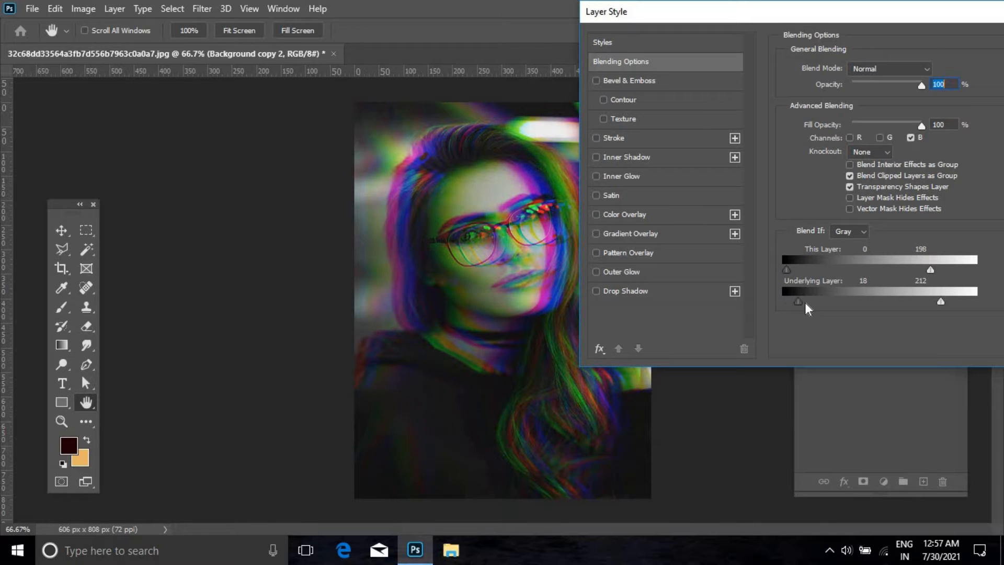
drag(914, 23, 753, 102)
click(944, 114)
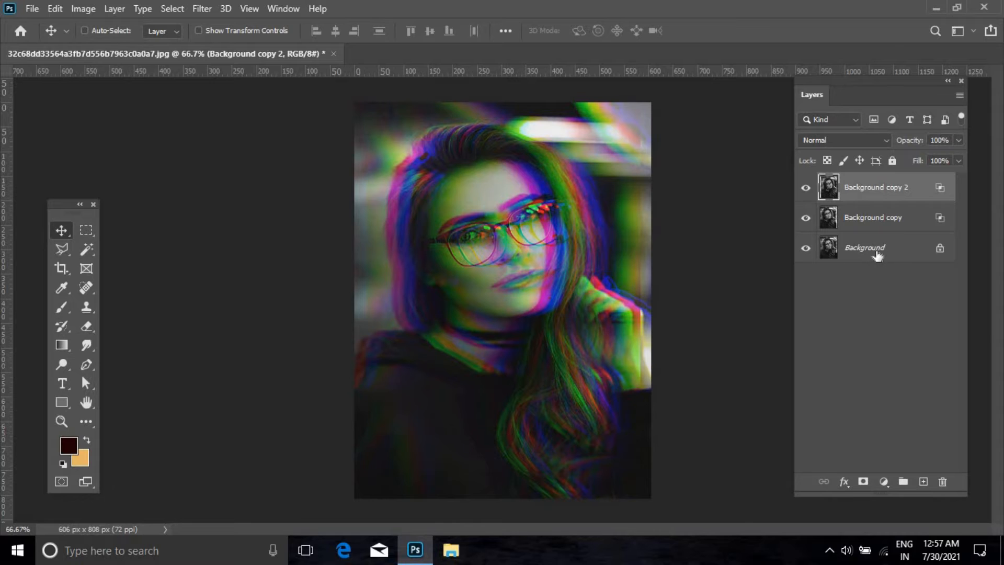
Convert the Background into a regular layer and group it with both of its copies
double_click(877, 253)
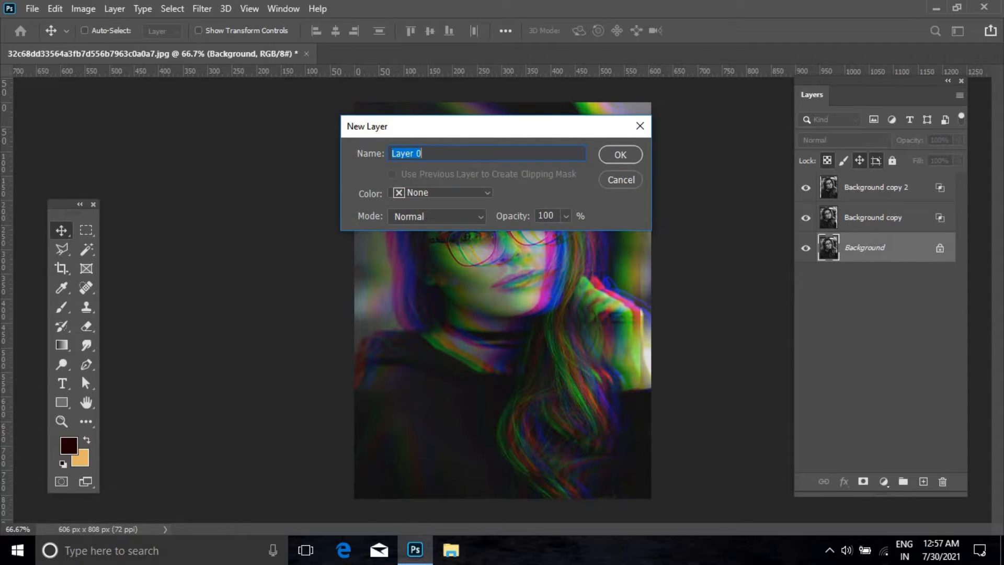
key(Return)
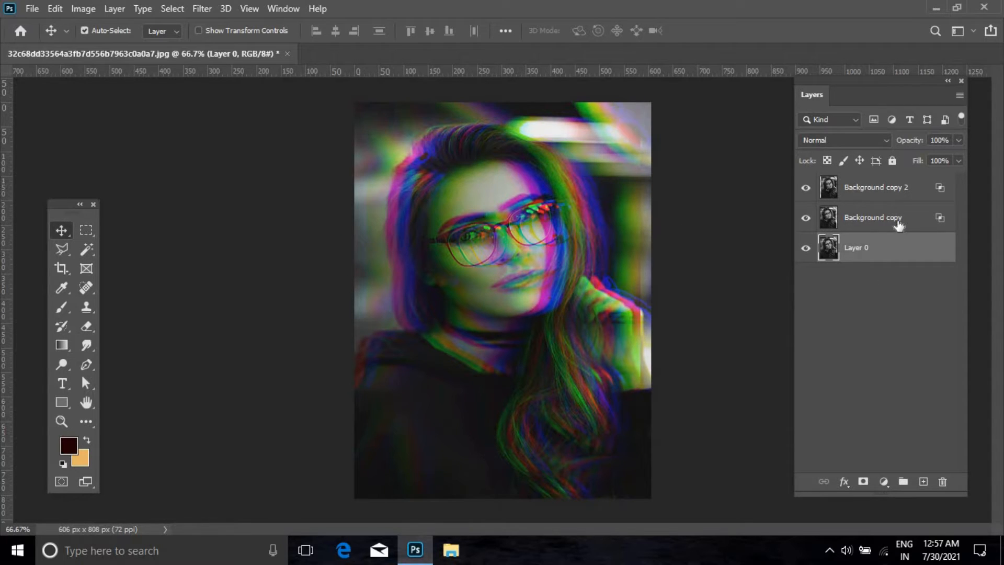
ctrl+click(898, 219)
ctrl+click(895, 189)
key(ctrl+g)
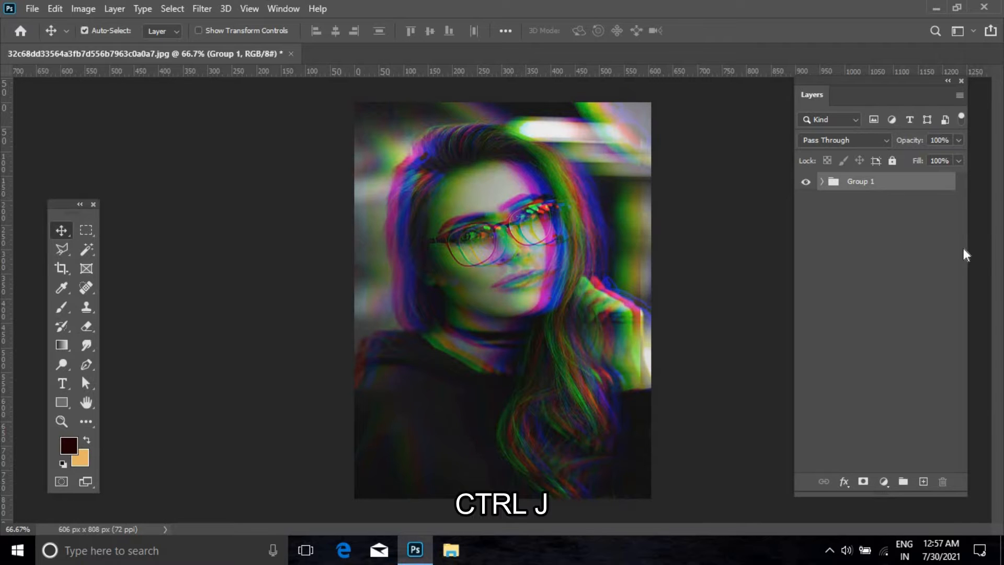
Duplicate Group 1 and merge the duplicate into a single layer
key(ctrl+j)
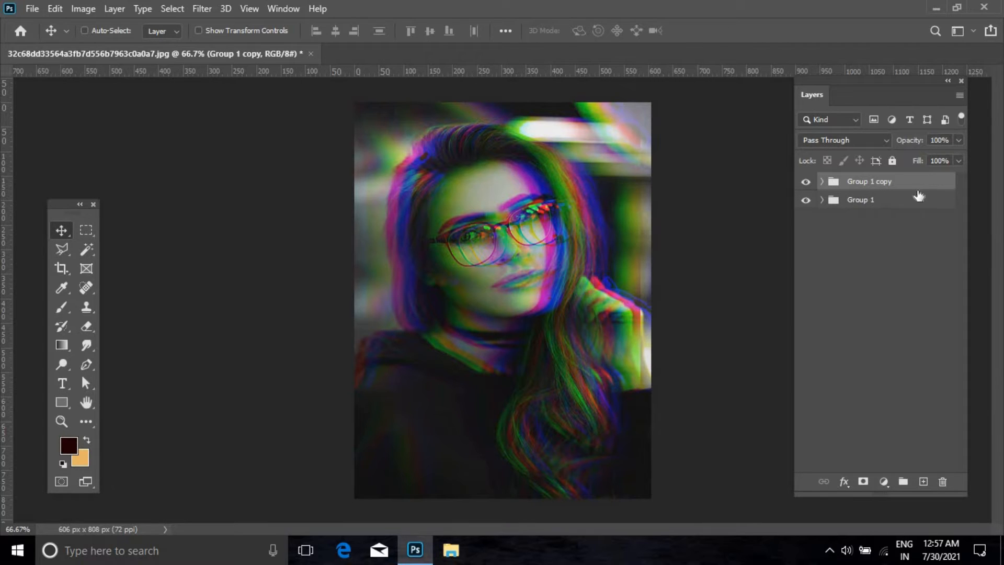
right_click(872, 181)
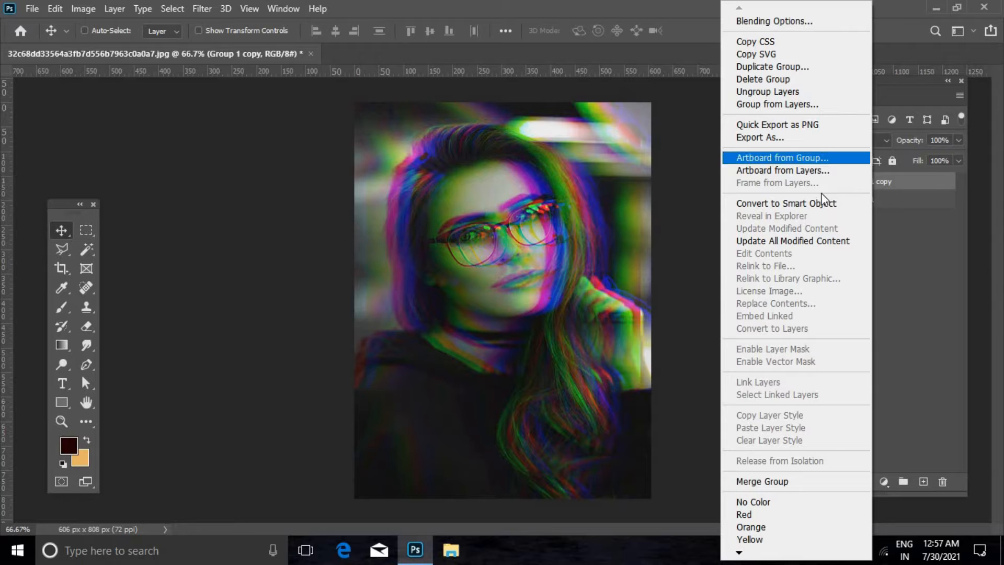
click(745, 482)
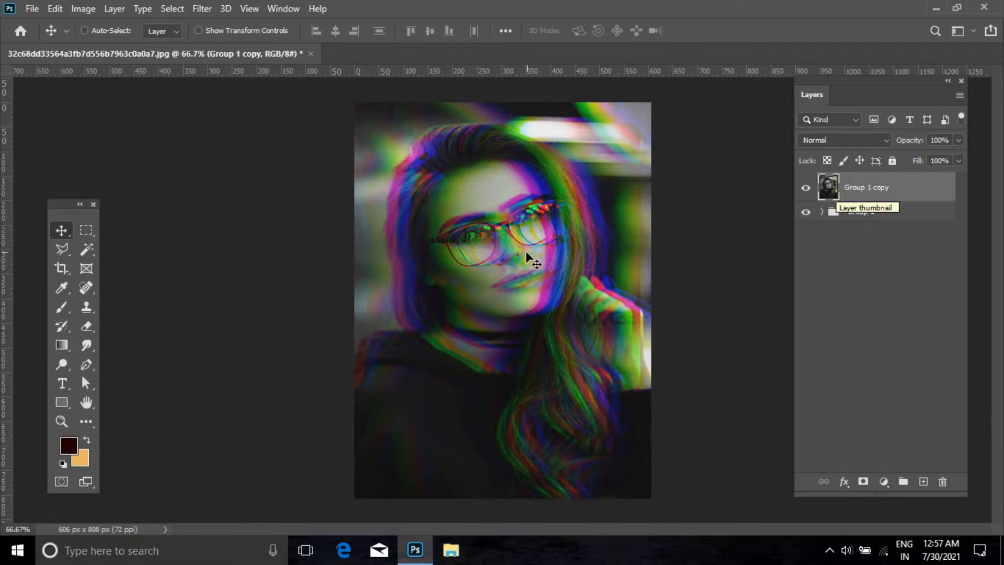
Shift a thin rectangular strip across the hair and forehead to the left on Group 1 copy, leaving nothing selected
click(86, 231)
drag(370, 180, 459, 202)
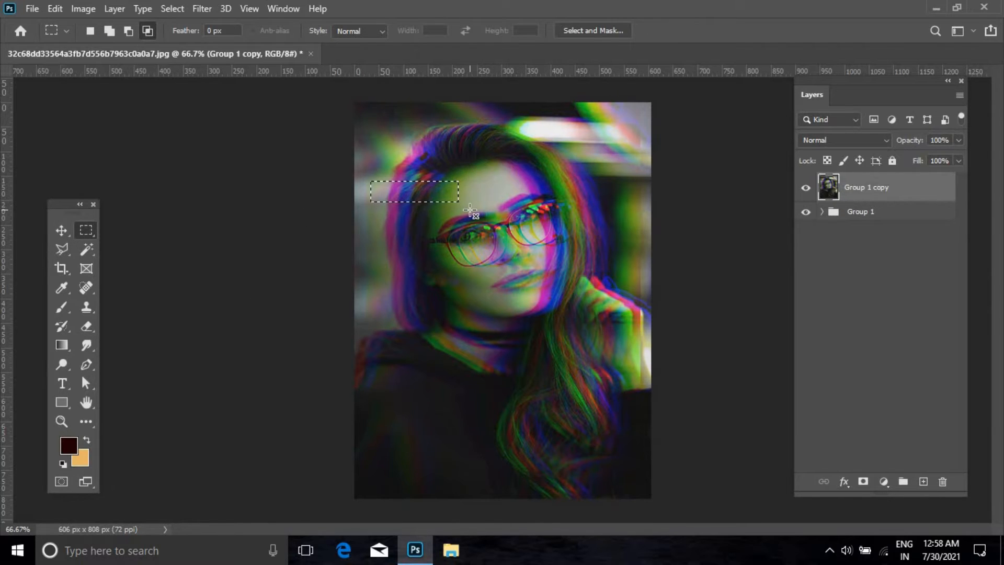
key(ctrl+Left)
key(ctrl+Left)
key(ctrl+Left)
key(ctrl+Left)
key(ctrl+Left)
key(ctrl+Left)
key(ctrl+Left)
key(ctrl+Left)
key(ctrl+Left)
key(ctrl+Left)
key(ctrl+Left)
key(ctrl+Left)
key(ctrl+Left)
key(ctrl+Left)
key(ctrl+Left)
key(ctrl+Left)
key(ctrl+Left)
key(ctrl+Left)
key(ctrl+Left)
key(ctrl+Left)
key(ctrl+Left)
key(ctrl+Left)
key(ctrl+Left)
key(ctrl+Left)
key(ctrl+Left)
key(ctrl+Left)
key(ctrl+Left)
key(ctrl+Left)
key(ctrl+Left)
key(ctrl+Left)
key(ctrl+Left)
key(ctrl+Left)
key(ctrl+Left)
key(ctrl+d)
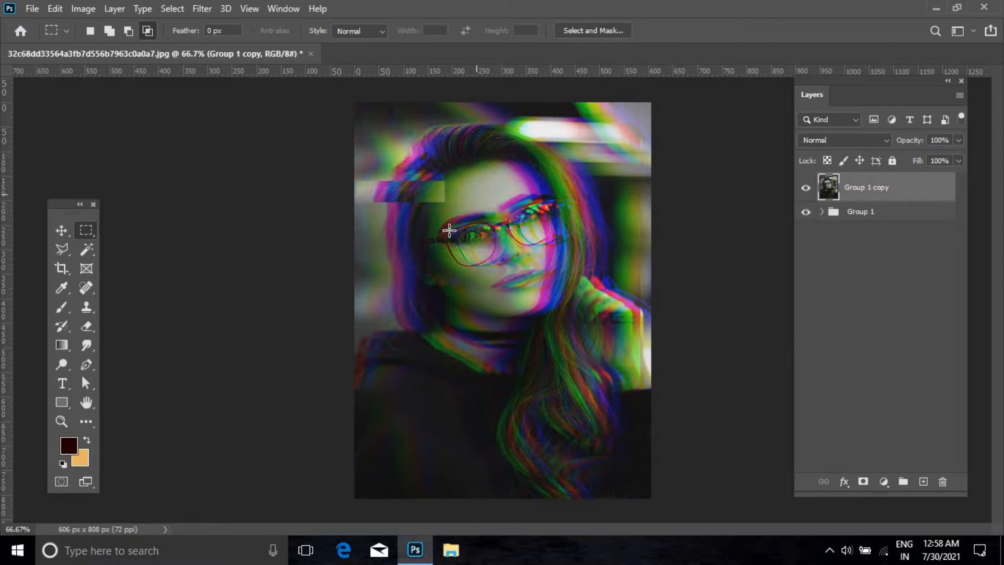
Shift a thin rectangular strip spanning the mouth, hair and fingertips to the right, and clear the selection
drag(500, 273, 633, 294)
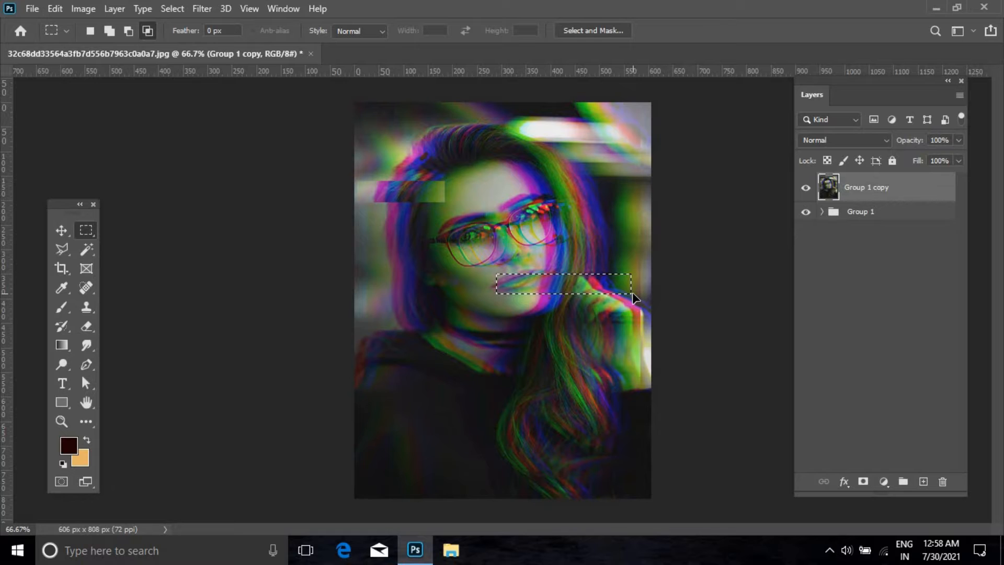
key(Right)
key(Right)
key(Right)
key(Right)
key(Right)
key(Right)
key(Right)
key(Right)
key(Right)
key(Right)
key(Right)
key(Right)
key(Right)
key(Right)
key(Right)
key(Right)
key(Right)
key(Right)
key(Right)
key(Right)
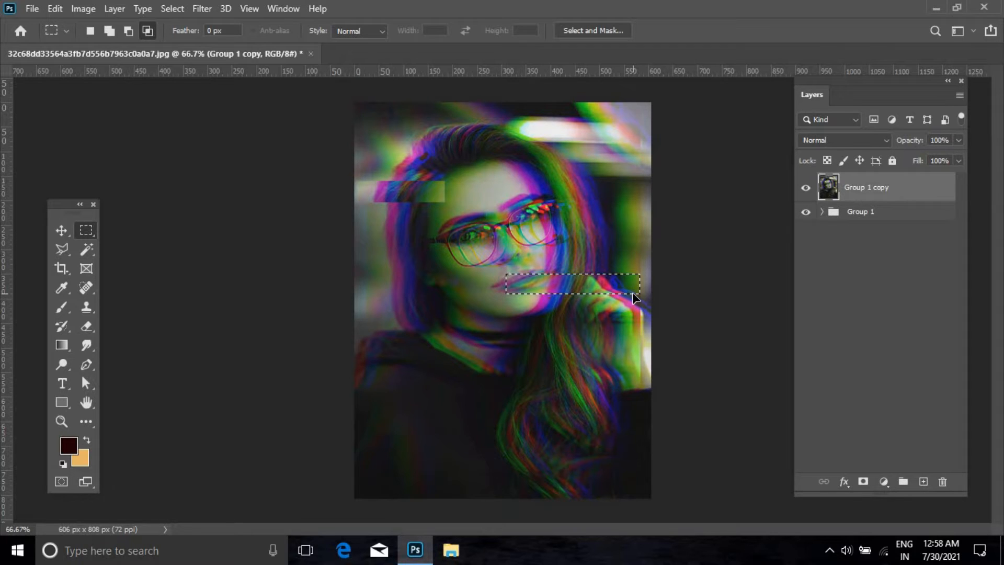
key(ctrl+d)
Shift a narrow rectangular strip across the chin and jaw to the left, and clear the selection
drag(421, 302, 571, 314)
key(Left)
key(Left)
key(Left)
key(Left)
key(Left)
key(Left)
key(Left)
key(Left)
key(Left)
key(Left)
key(Left)
key(Left)
key(Left)
key(Left)
key(Left)
key(Left)
key(Left)
key(Left)
key(Left)
key(Left)
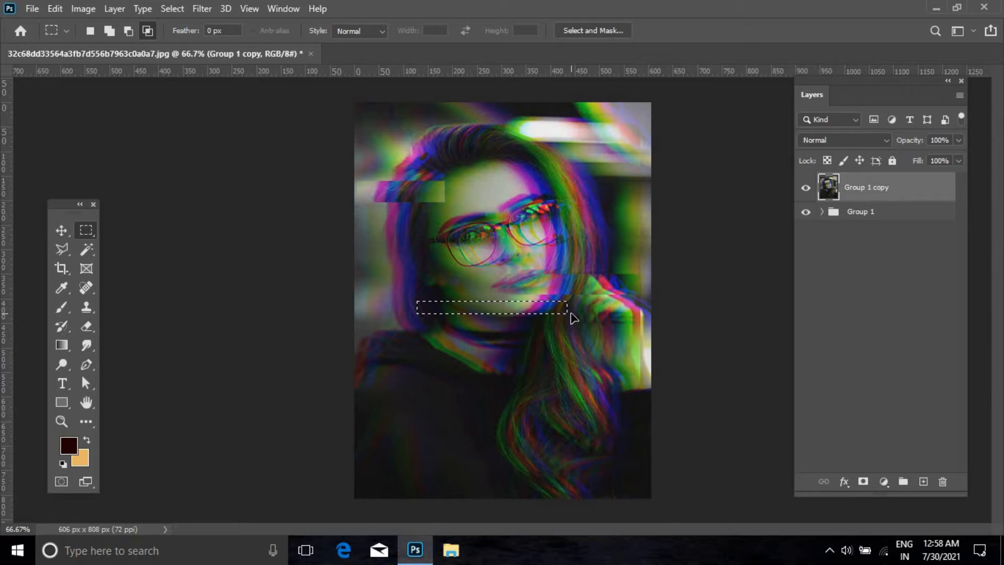
key(ctrl+Left)
key(ctrl+Left)
key(ctrl+Left)
key(ctrl+Left)
key(ctrl+Left)
key(ctrl+Left)
key(ctrl+Left)
key(ctrl+Left)
key(ctrl+d)
Shift a thin rectangular strip spanning the neck, hair and lower hand slightly to the right, and clear the selection
drag(488, 330, 624, 335)
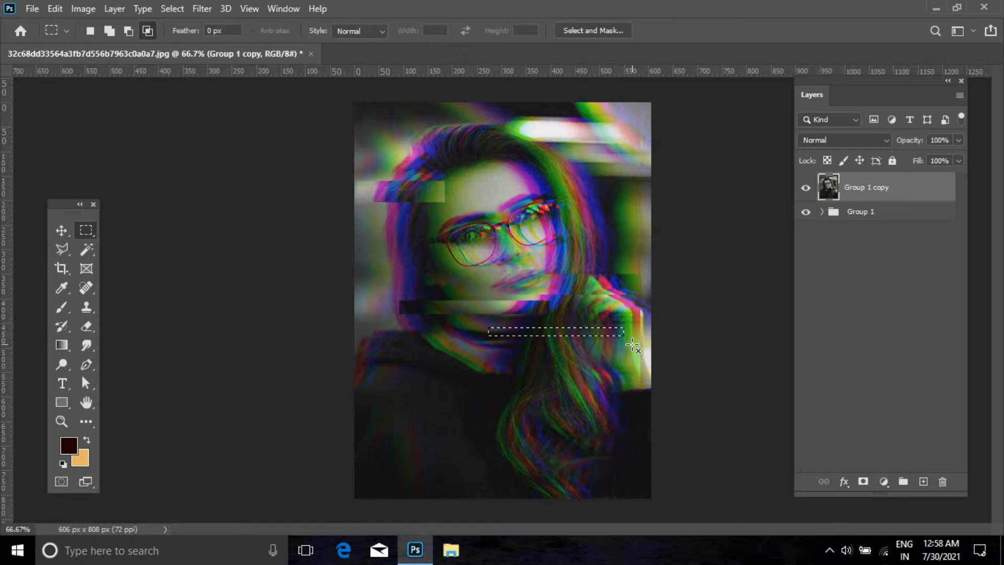
key(ctrl+Left)
key(ctrl+Left)
key(ctrl+Left)
key(ctrl+Left)
key(ctrl+Left)
key(ctrl+Left)
key(ctrl+Left)
key(ctrl+Left)
key(ctrl+Right)
key(ctrl+Right)
key(ctrl+Right)
key(ctrl+Right)
key(ctrl+Right)
key(ctrl+Right)
key(ctrl+Right)
key(ctrl+Right)
key(ctrl+Right)
key(ctrl+Right)
key(ctrl+Right)
key(ctrl+Right)
key(ctrl+Right)
key(ctrl+Right)
key(ctrl+Right)
key(ctrl+Right)
key(ctrl+Right)
key(ctrl+Right)
key(ctrl+Right)
key(ctrl+Right)
key(ctrl+Left)
key(ctrl+Left)
key(ctrl+Left)
key(ctrl+Left)
key(ctrl+Left)
key(ctrl+Left)
key(ctrl+Left)
key(ctrl+Left)
key(ctrl+Left)
key(ctrl+Left)
key(ctrl+Left)
key(ctrl+Left)
key(ctrl+Left)
key(ctrl+Left)
key(ctrl+Left)
key(ctrl+Left)
key(ctrl+Left)
key(ctrl+Left)
key(ctrl+Left)
key(ctrl+Left)
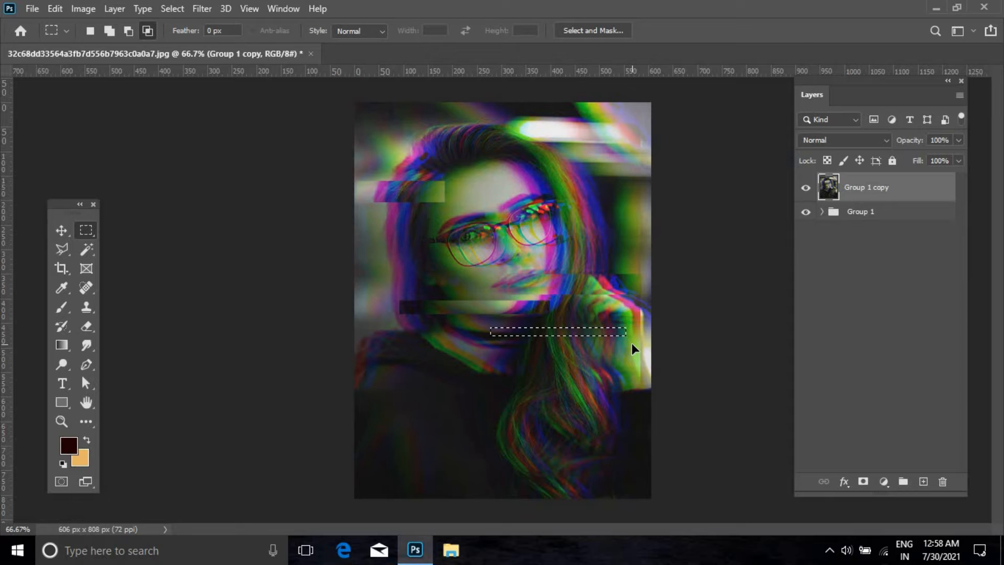
key(ctrl+d)
Shift a narrow rectangular strip across the collar and the hair below the neck to the left, leaving nothing selected
drag(421, 348, 586, 361)
key(ctrl+Left)
key(ctrl+Left)
key(ctrl+Left)
key(ctrl+Left)
key(ctrl+Left)
key(ctrl+Left)
key(ctrl+Left)
key(ctrl+Left)
key(ctrl+Left)
key(ctrl+Left)
key(ctrl+Left)
key(ctrl+Left)
key(ctrl+Left)
key(ctrl+Left)
key(ctrl+Left)
key(ctrl+Left)
key(ctrl+Left)
key(ctrl+Left)
key(ctrl+Left)
key(ctrl+Left)
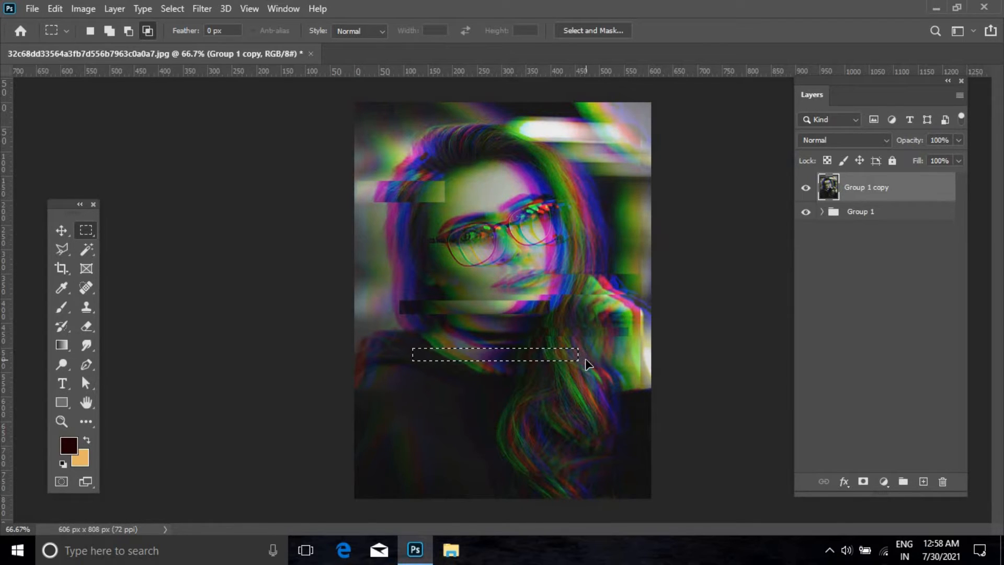
key(ctrl+Left)
key(ctrl+Left)
key(ctrl+Left)
key(ctrl+Left)
key(ctrl+Left)
key(ctrl+Left)
key(ctrl+Left)
key(ctrl+Left)
key(ctrl+Left)
key(ctrl+Left)
key(ctrl+Left)
key(ctrl+Left)
key(ctrl+Left)
key(ctrl+Left)
key(ctrl+Left)
key(ctrl+Left)
key(ctrl+Left)
key(ctrl+Left)
key(ctrl+Left)
key(ctrl+Left)
key(ctrl+d)
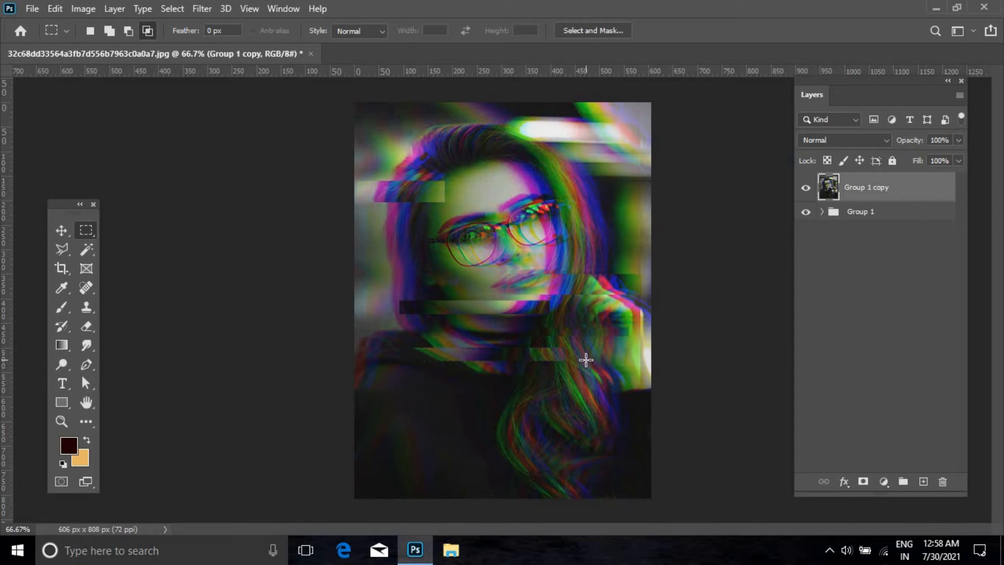
Shift a small, thin rectangular strip across the hair at the top of the head to the right, and clear the selection
drag(477, 139, 563, 150)
key(ctrl+Left)
key(ctrl+Left)
key(ctrl+Left)
key(ctrl+Left)
key(ctrl+Left)
key(ctrl+Left)
key(ctrl+Right)
key(ctrl+Right)
key(ctrl+Right)
key(ctrl+Right)
key(ctrl+Left)
key(ctrl+Left)
key(ctrl+Left)
key(ctrl+Left)
key(ctrl+Left)
key(ctrl+Left)
key(ctrl+Left)
key(ctrl+Left)
key(ctrl+Left)
key(ctrl+Left)
key(ctrl+Left)
key(ctrl+Left)
key(ctrl+Left)
key(ctrl+Left)
key(ctrl+Left)
key(ctrl+Left)
key(ctrl+Left)
key(ctrl+Left)
key(ctrl+Left)
key(ctrl+Left)
key(ctrl+Right)
key(ctrl+Right)
key(ctrl+Right)
key(ctrl+Right)
key(ctrl+Right)
key(ctrl+Right)
key(ctrl+Right)
key(ctrl+Right)
key(ctrl+Right)
key(ctrl+Right)
key(ctrl+Right)
key(ctrl+Right)
key(ctrl+Right)
key(ctrl+Right)
key(ctrl+Right)
key(ctrl+Right)
key(ctrl+Right)
key(ctrl+Right)
key(ctrl+Right)
key(ctrl+Right)
key(ctrl+Right)
key(ctrl+Right)
key(ctrl+Right)
key(ctrl+Right)
key(ctrl+Right)
key(ctrl+Right)
key(ctrl+Right)
key(ctrl+Right)
key(ctrl+Right)
key(ctrl+Right)
key(ctrl+Right)
key(ctrl+Right)
key(ctrl+Right)
key(ctrl+Right)
key(ctrl+Right)
key(ctrl+d)
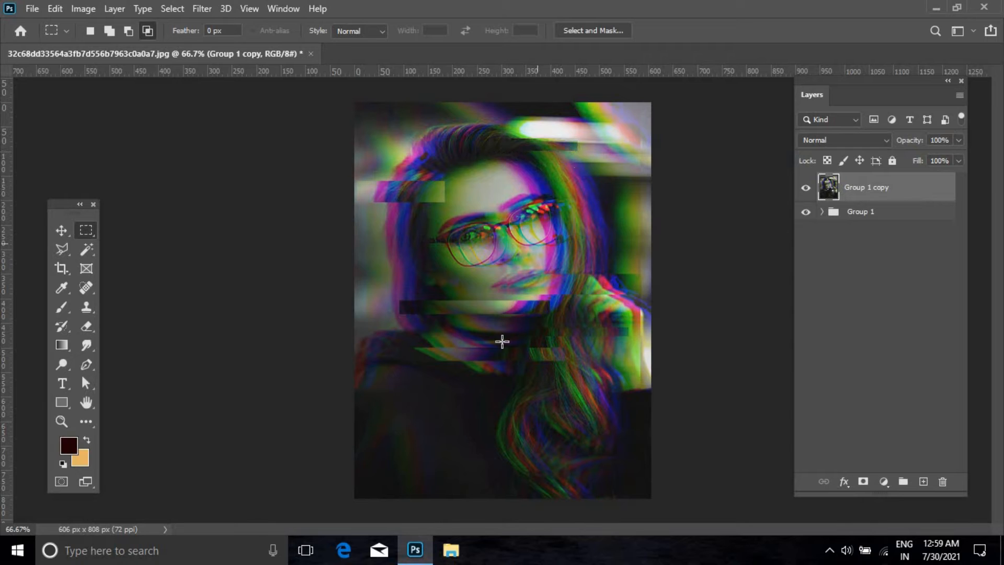
Shift a wide rectangular strip spanning the upper chest and the long hair below the collar to the left, and clear the selection
drag(386, 374, 609, 396)
key(ctrl+Left)
key(ctrl+Left)
key(ctrl+Left)
key(ctrl+Left)
key(ctrl+Left)
key(ctrl+Left)
key(ctrl+Left)
key(ctrl+Left)
key(ctrl+Left)
key(ctrl+Left)
key(ctrl+Left)
key(ctrl+Left)
key(ctrl+Left)
key(ctrl+Left)
key(ctrl+Left)
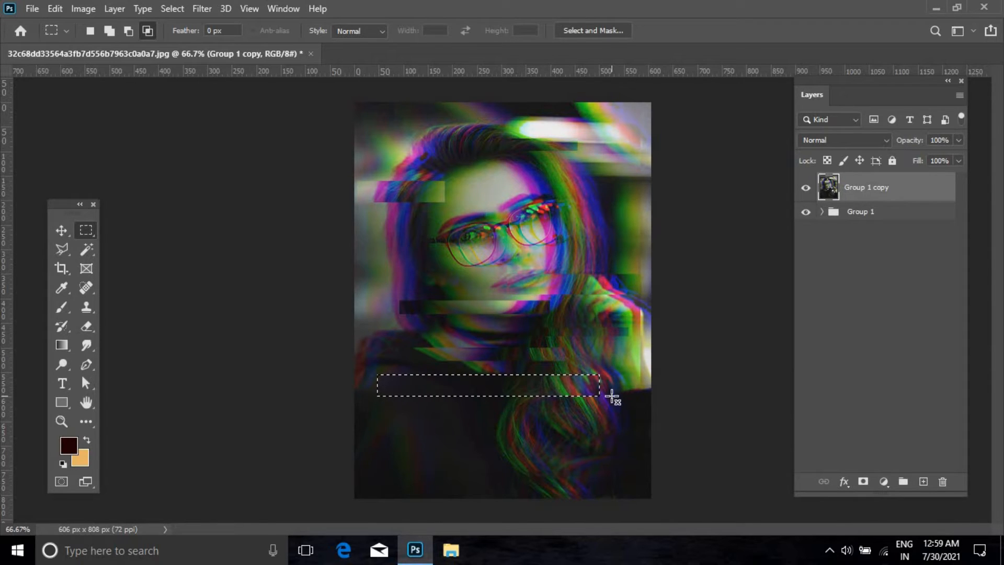
key(ctrl+d)
Shift a rectangular strip across the lower waves of hair over the dark sweater to the right, and clear the selection
drag(454, 414, 597, 433)
key(ctrl+Left)
key(ctrl+Left)
key(ctrl+Left)
key(ctrl+Left)
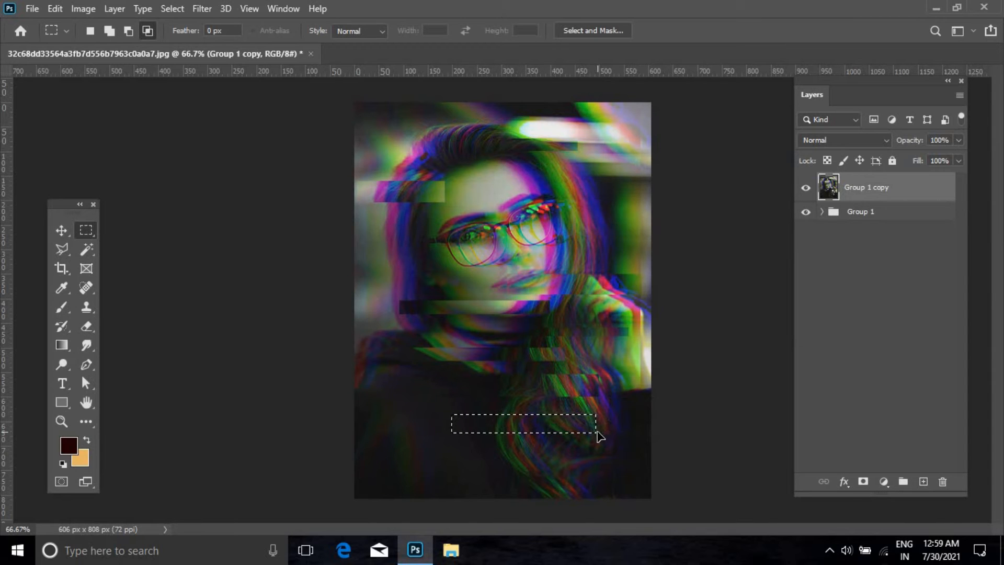
key(ctrl+Right)
key(ctrl+Right)
key(ctrl+Right)
key(ctrl+Right)
key(ctrl+Right)
key(ctrl+Right)
key(ctrl+Right)
key(ctrl+Right)
key(ctrl+Right)
key(ctrl+Right)
key(ctrl+Right)
key(ctrl+Right)
key(ctrl+Right)
key(ctrl+Right)
key(ctrl+Right)
key(ctrl+Right)
key(ctrl+Right)
key(ctrl+Right)
key(ctrl+Right)
key(ctrl+Right)
key(ctrl+Right)
key(ctrl+Right)
key(ctrl+Right)
key(ctrl+Right)
key(ctrl+Right)
key(ctrl+Right)
key(ctrl+Right)
key(ctrl+Right)
key(ctrl+Right)
key(ctrl+Right)
key(ctrl+Right)
key(ctrl+d)
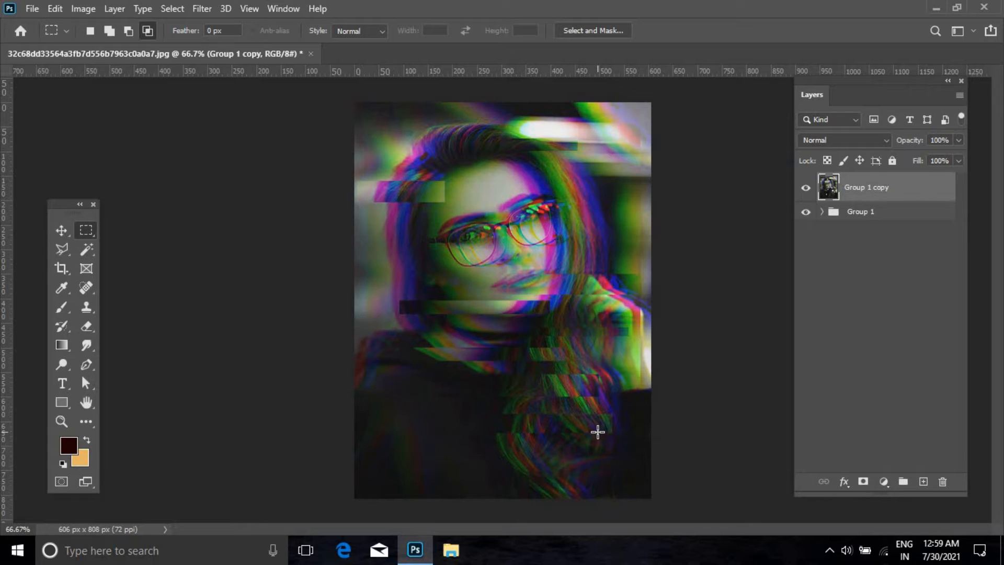
Shift a rectangular strip across the lowest curls of hair over the sweater to the left, and clear the selection
drag(479, 449, 634, 465)
key(Left)
key(Left)
key(Left)
key(Left)
key(Left)
key(Left)
key(Left)
key(Left)
key(Left)
key(Left)
key(Left)
key(Left)
key(Left)
key(Left)
key(Left)
key(Left)
key(Left)
key(Left)
key(Left)
key(Left)
key(ctrl+d)
Shift a narrow rectangular strip across the hair and cheek at mouth level to the left, and clear the selection
drag(389, 274, 474, 287)
key(ctrl+Left)
key(ctrl+Left)
key(ctrl+Left)
key(ctrl+Left)
key(ctrl+Left)
key(ctrl+Left)
key(ctrl+Left)
key(ctrl+Left)
key(ctrl+Left)
key(ctrl+Left)
key(ctrl+Left)
key(ctrl+Left)
key(ctrl+Left)
key(ctrl+Left)
key(ctrl+Left)
key(ctrl+Left)
key(ctrl+Left)
key(ctrl+Left)
key(ctrl+Left)
key(ctrl+Left)
key(ctrl+d)
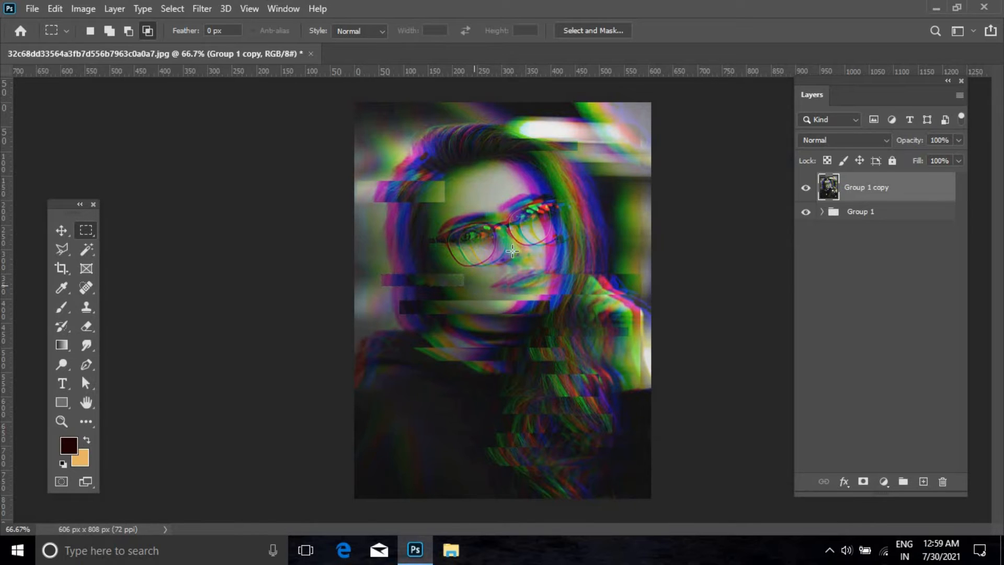
Shift a short, thin rectangular strip over the outer edge of the hair above the raised hand to the right, and clear the selection
drag(589, 238, 620, 249)
key(ctrl+Right)
key(ctrl+Right)
key(ctrl+Right)
key(ctrl+Right)
key(ctrl+Right)
key(ctrl+Right)
key(ctrl+Right)
key(ctrl+Right)
key(ctrl+Right)
key(ctrl+Right)
key(ctrl+Right)
key(ctrl+Right)
key(ctrl+Right)
key(ctrl+Right)
key(ctrl+Right)
key(ctrl+Right)
key(ctrl+Right)
key(ctrl+Right)
key(ctrl+Right)
key(ctrl+Right)
key(ctrl+Right)
key(ctrl+Right)
key(ctrl+Right)
key(ctrl+Right)
key(ctrl+Right)
key(ctrl+Right)
key(ctrl+Right)
key(ctrl+Right)
key(ctrl+Right)
key(ctrl+Right)
key(ctrl+Right)
key(ctrl+Right)
key(ctrl+Right)
key(ctrl+Right)
key(ctrl+Right)
key(ctrl+Right)
key(ctrl+Right)
key(ctrl+Right)
key(ctrl+Right)
key(ctrl+Right)
key(ctrl+Right)
key(ctrl+d)
Shift a very thin rectangular strip across the background and hair beside the glasses to the left
drag(375, 247, 448, 254)
key(Left)
key(Left)
key(Left)
key(Left)
key(Left)
key(Left)
key(Left)
key(Left)
key(Left)
key(Left)
key(Left)
key(Left)
key(Left)
key(Left)
key(Left)
key(Left)
key(Left)
key(Left)
key(Left)
key(Left)
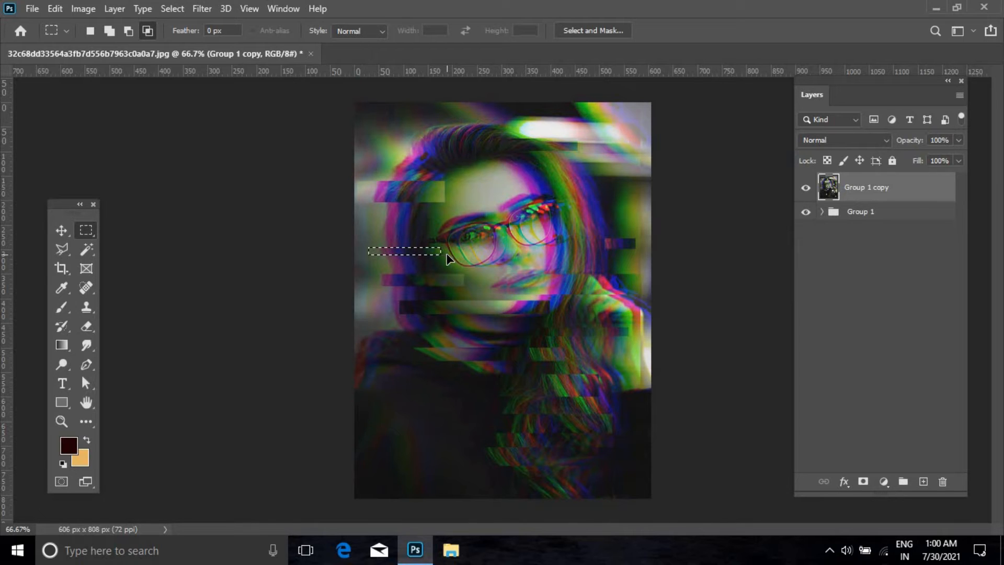
Shift a short rectangular strip over the hair just below the glasses to the right, and clear the selection
drag(385, 259, 442, 269)
key(Right)
key(Right)
key(Right)
key(Right)
key(Right)
key(Right)
key(Right)
key(Right)
key(Right)
key(Right)
key(Right)
key(Right)
key(ctrl+f)
key(ctrl+d)
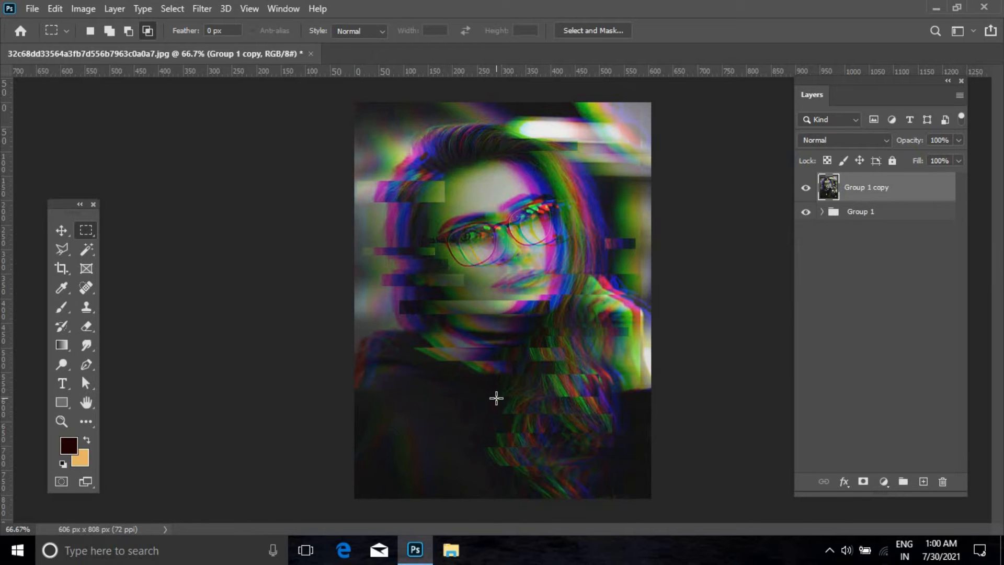
Place the vector-stripes-lines-pattern image from the desktop and scale it to about 827 × 834 px, covering the whole canvas
click(61, 231)
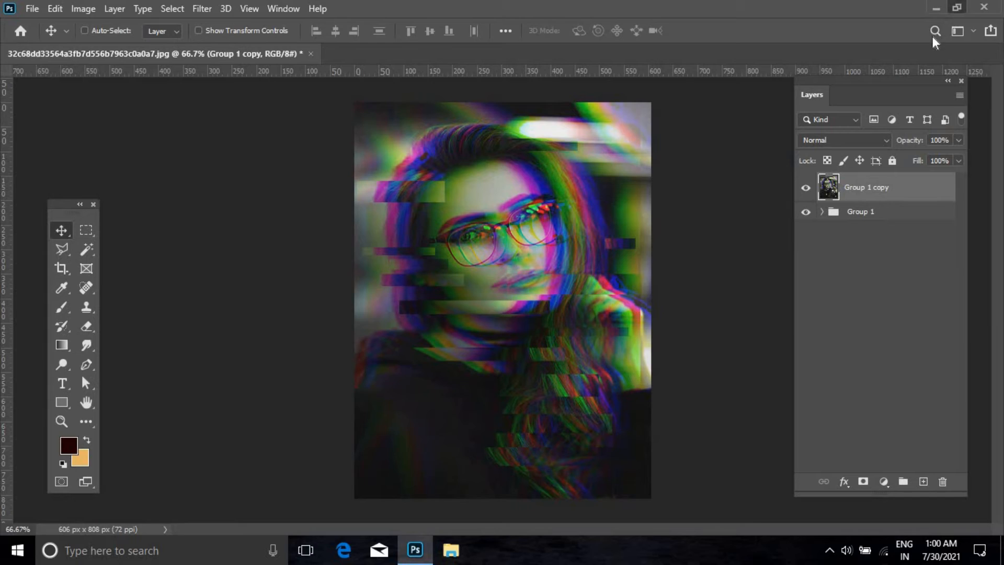
click(956, 8)
drag(149, 277, 497, 309)
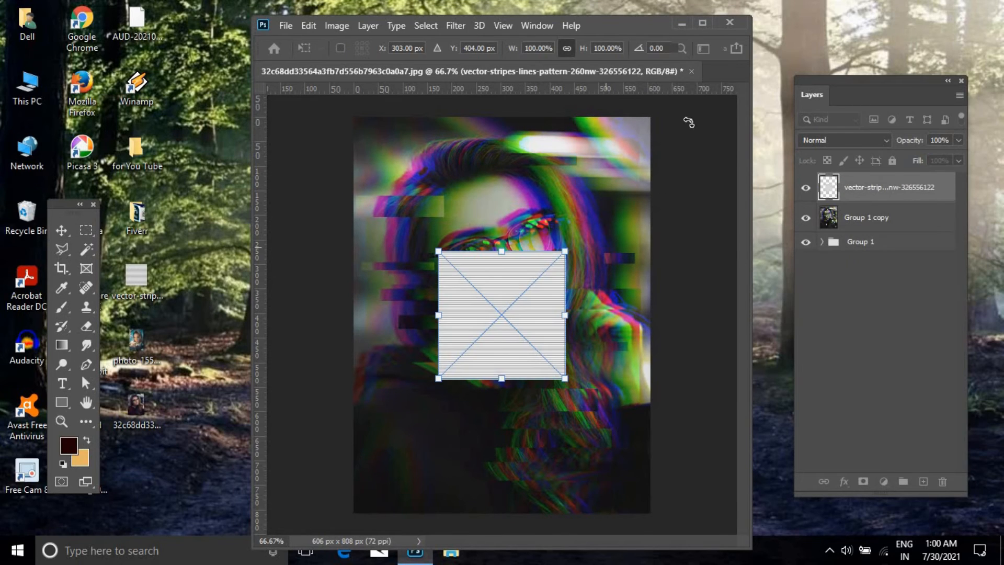
click(702, 24)
drag(567, 234, 723, 106)
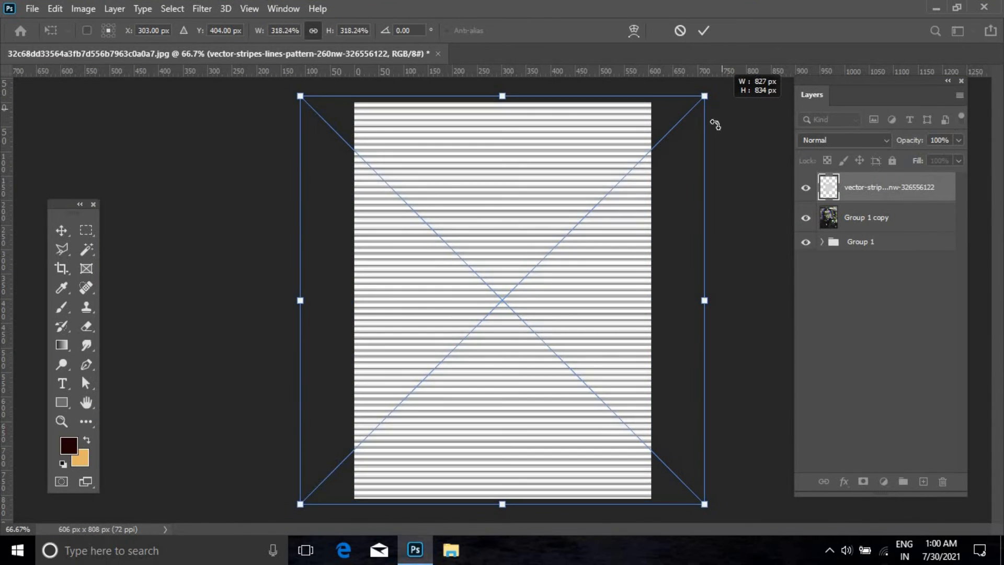
click(704, 31)
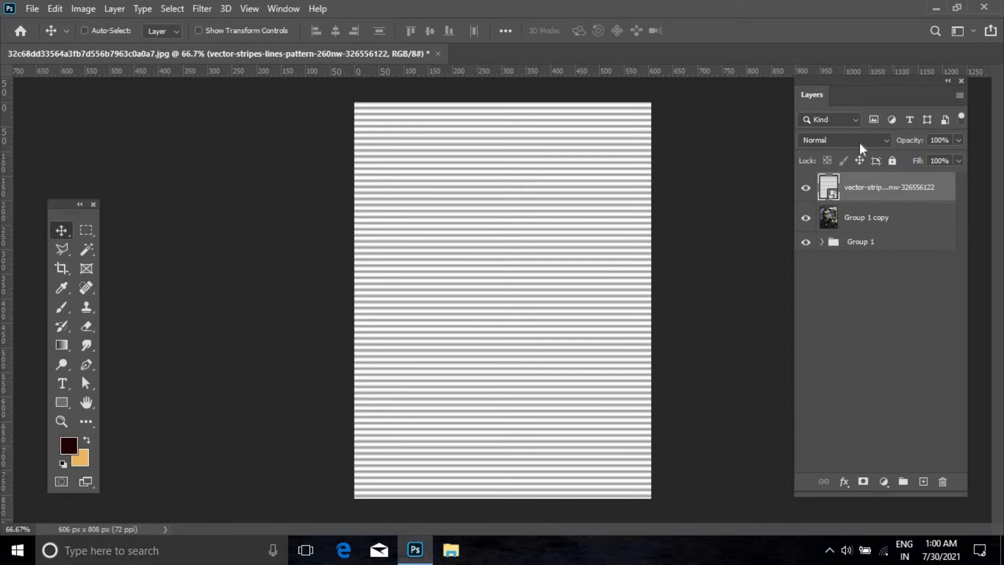
Set the stripes layer's blend mode to Overlay and its opacity to 20%
click(882, 140)
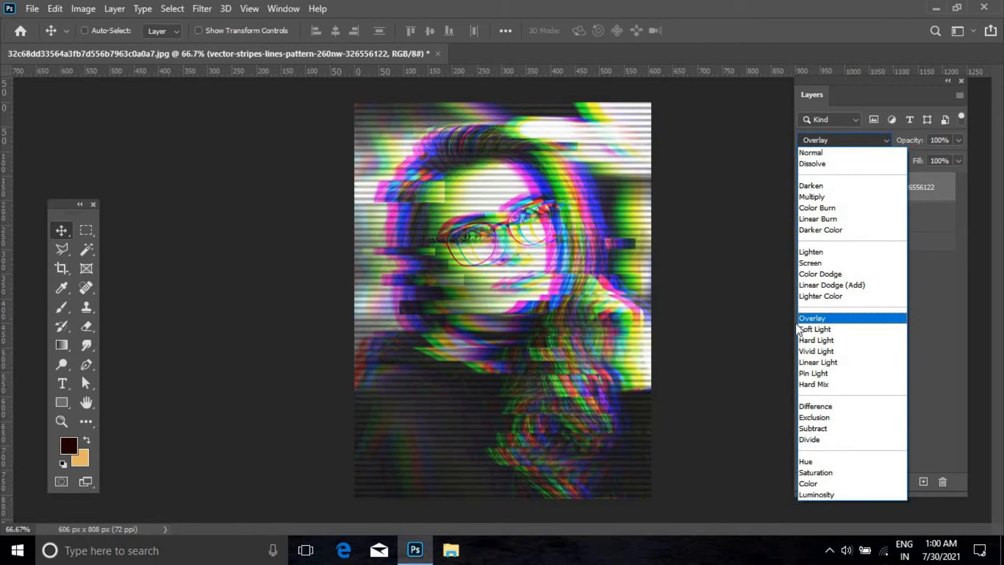
click(812, 319)
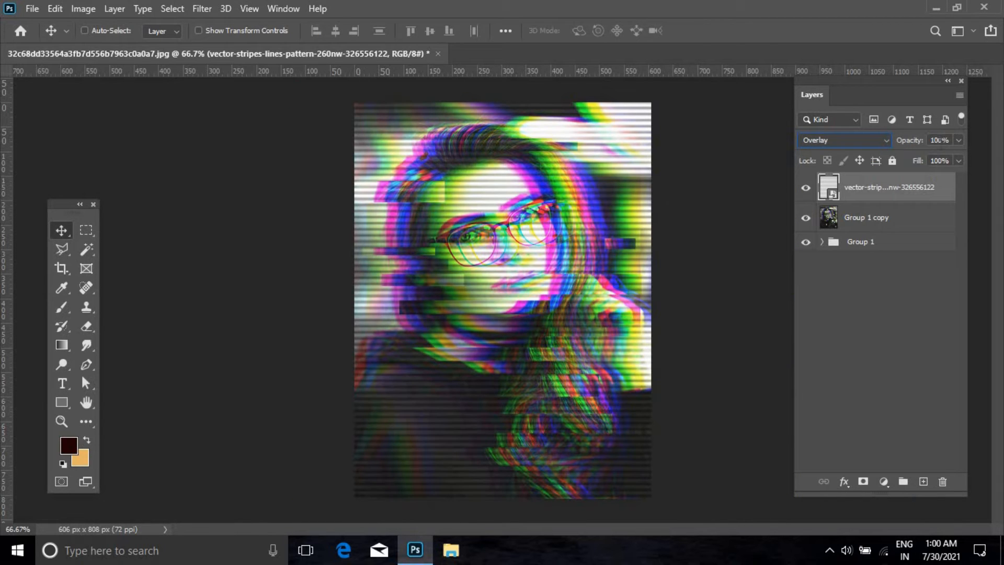
click(959, 140)
drag(927, 166, 903, 162)
click(877, 313)
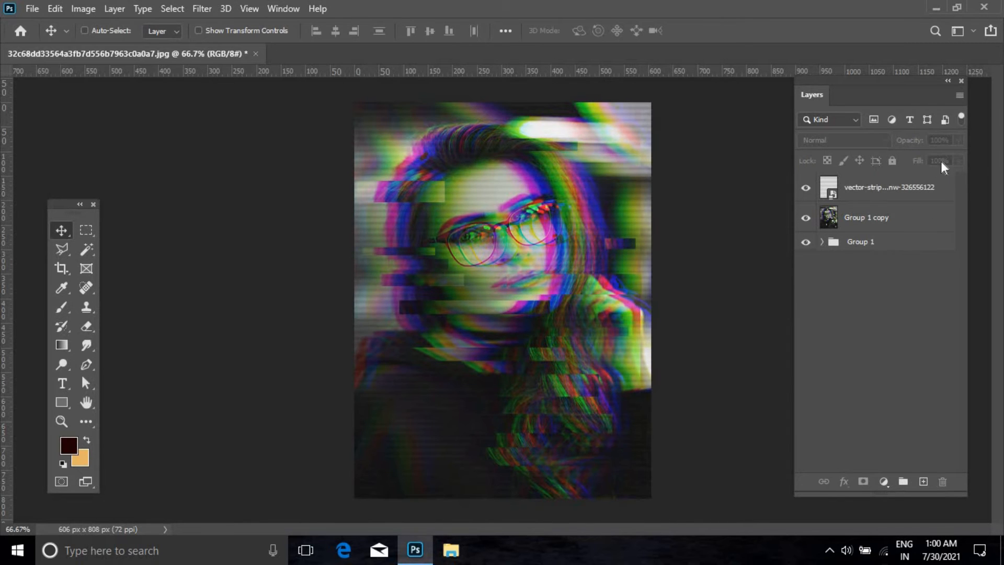
click(578, 210)
key(Return)
click(886, 192)
click(959, 161)
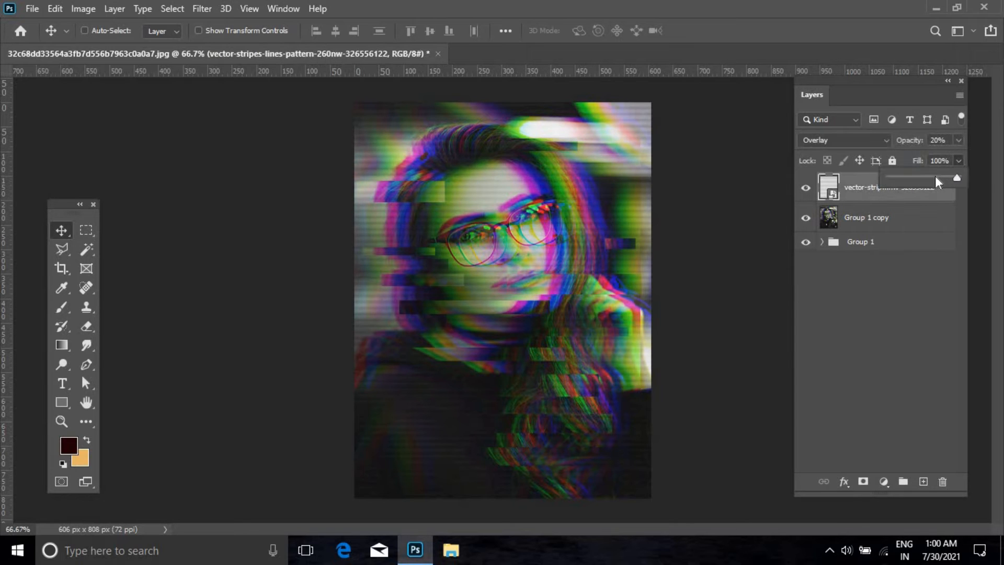
click(884, 300)
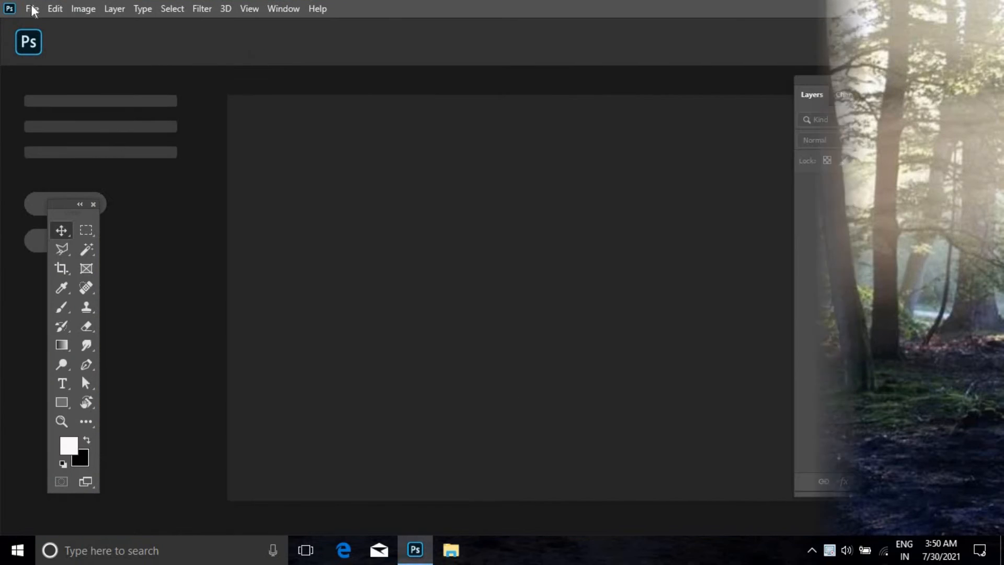
click(33, 9)
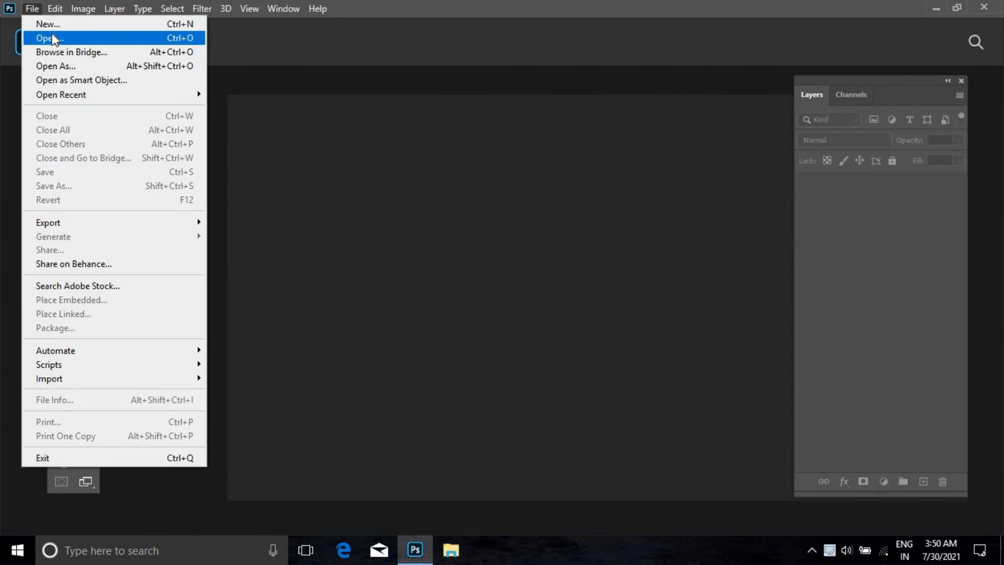
click(52, 34)
click(349, 220)
click(383, 335)
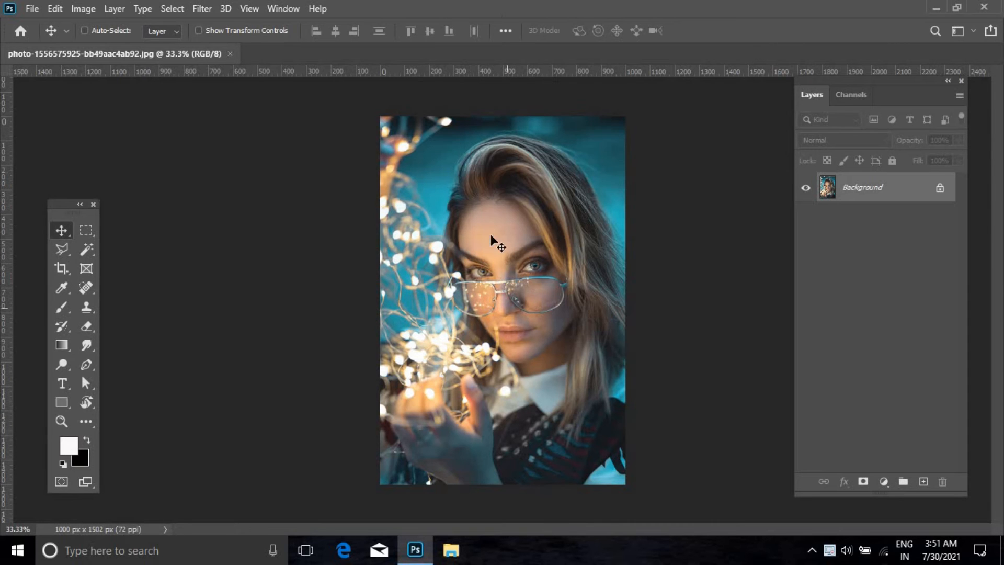
Offset the Red channel slightly to the left and the Green channel slightly to the right with all channels kept visible
click(853, 99)
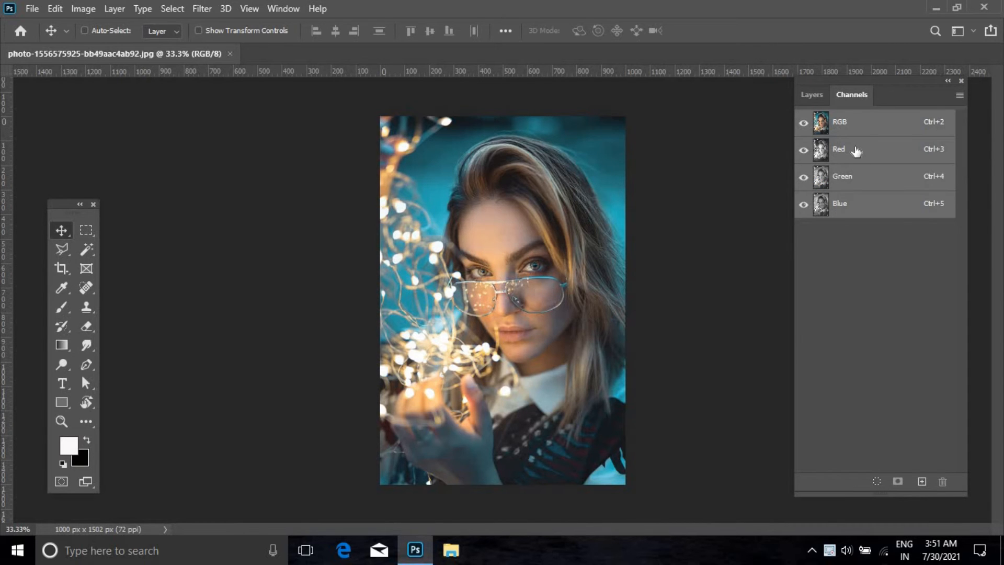
click(856, 152)
click(803, 122)
click(803, 177)
click(804, 177)
drag(501, 233, 490, 235)
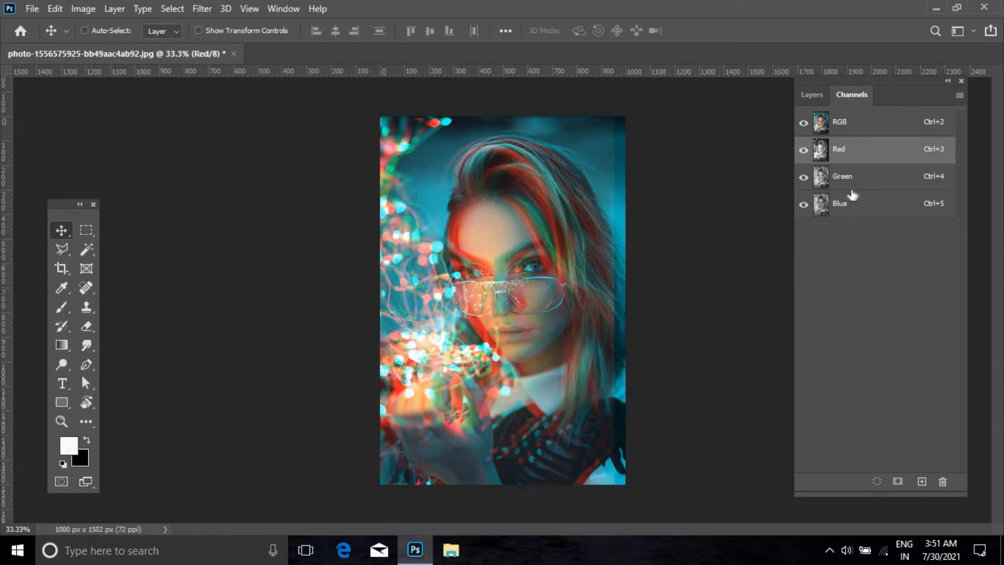
click(869, 178)
drag(506, 245, 511, 243)
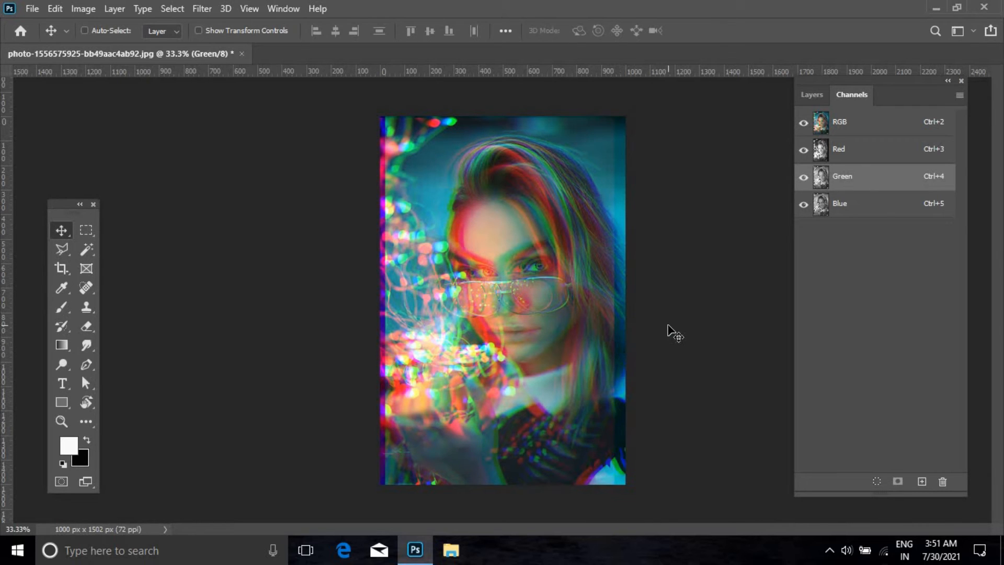
Duplicate the Background layer of the channel-shifted portrait
click(820, 96)
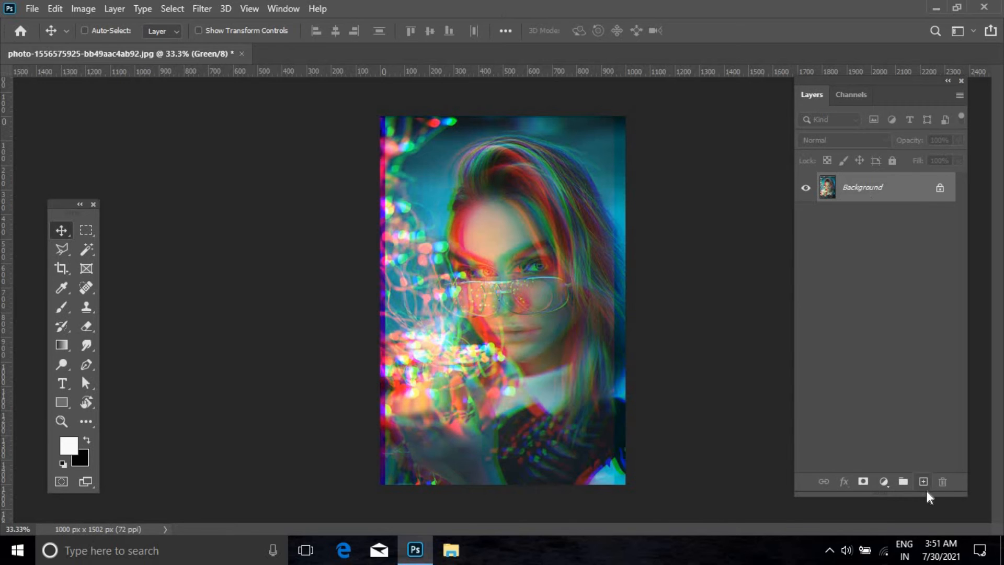
drag(868, 191, 923, 481)
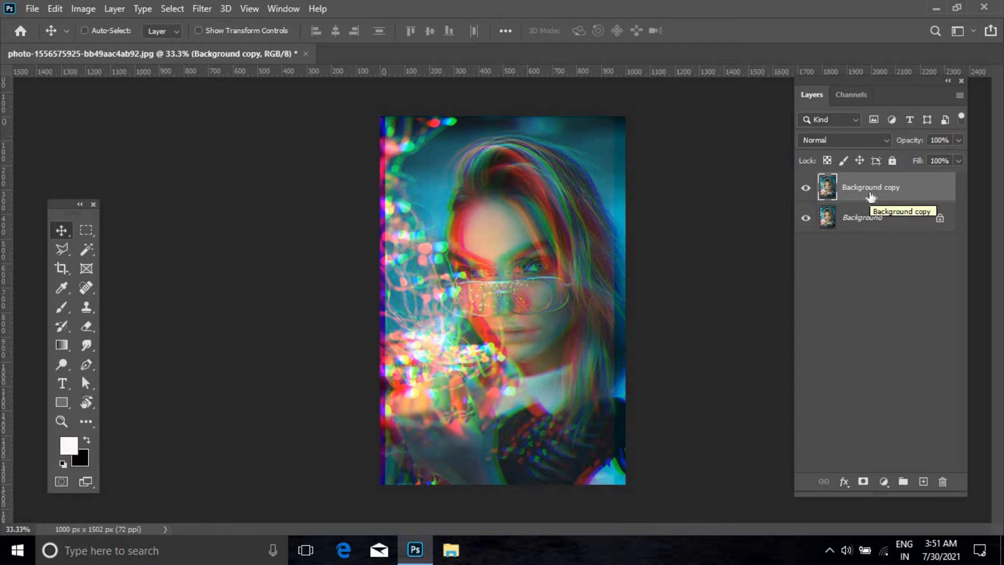
Select a rectangular strip across the upper hair on the background copy, shift its pixels left, and deselect it
click(86, 230)
drag(410, 171, 526, 200)
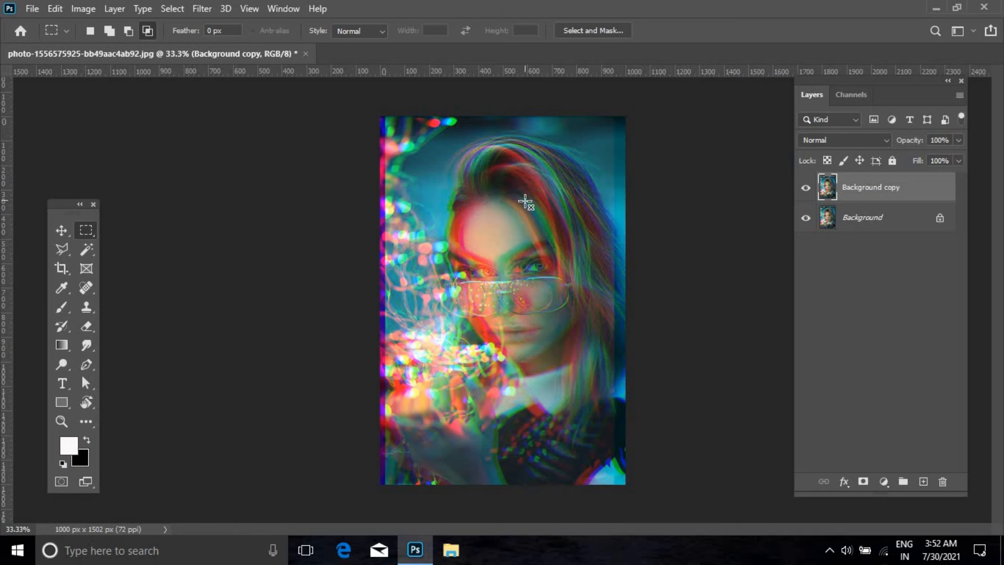
key(Left)
key(Left)
key(Left)
key(Left)
key(Left)
key(Left)
key(Left)
key(Left)
key(Left)
key(Left)
key(Left)
key(Left)
key(Left)
key(Left)
key(Left)
key(Left)
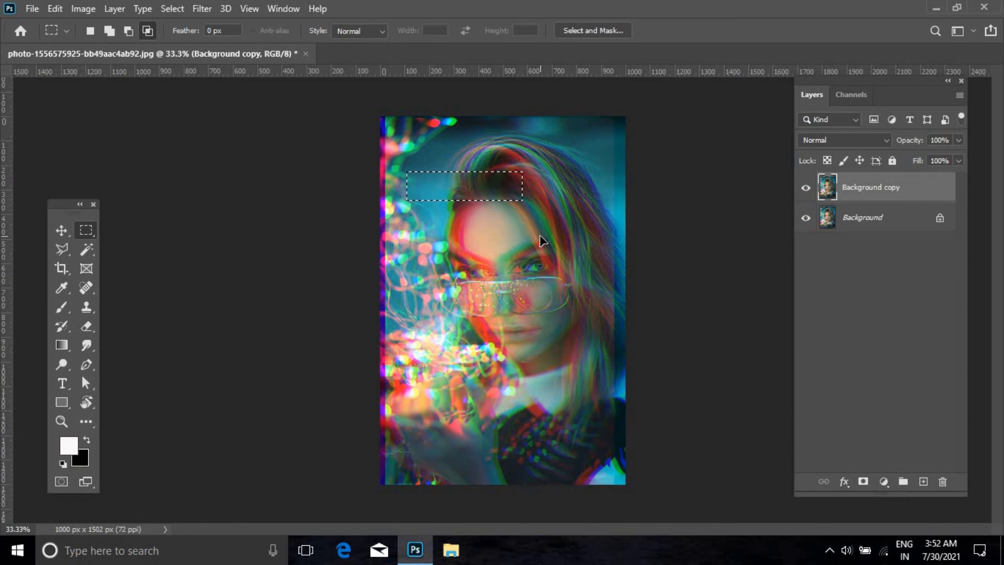
key(Left)
key(Left)
key(Left)
key(Left)
key(Left)
key(Left)
key(Left)
key(Left)
key(Left)
key(Left)
key(Left)
key(Left)
key(Left)
key(Left)
key(Left)
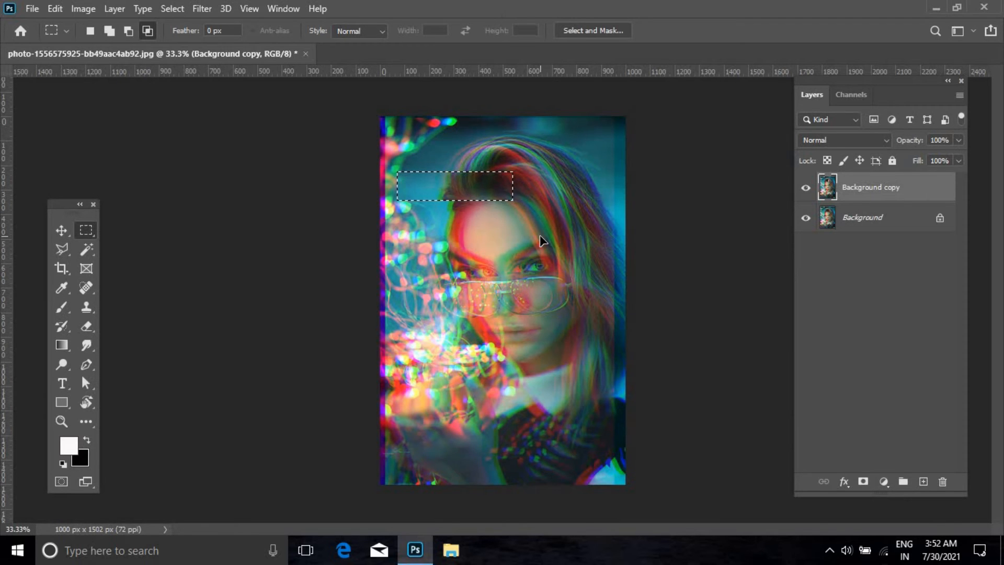
key(ctrl+d)
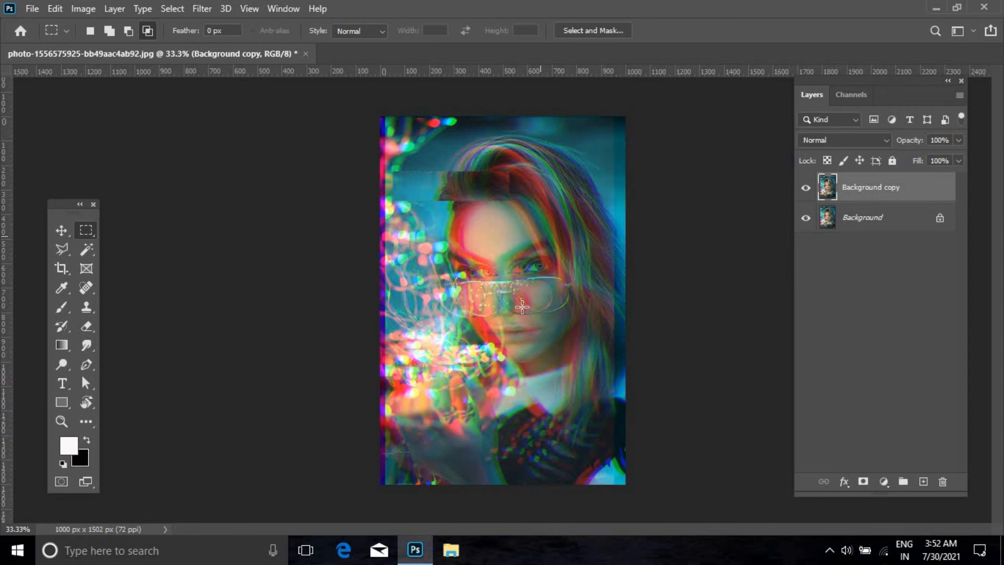
Select a strip across the crown of the head, displace its pixels slightly to the right, and deselect it
drag(469, 124, 603, 153)
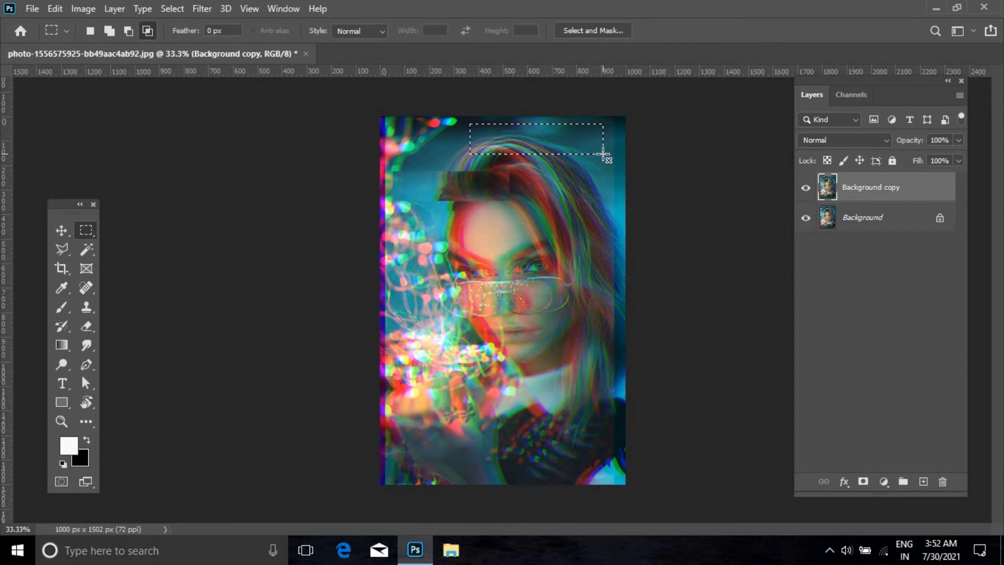
key(Left)
key(Left)
key(Left)
key(Left)
key(Left)
key(Left)
key(Left)
key(Left)
key(Left)
key(Left)
key(Left)
key(Left)
key(Left)
key(Right)
key(Right)
key(Right)
key(Right)
key(Right)
key(Right)
key(Right)
key(Right)
key(Right)
key(Right)
key(Right)
key(Right)
key(Right)
key(Right)
key(Right)
key(Right)
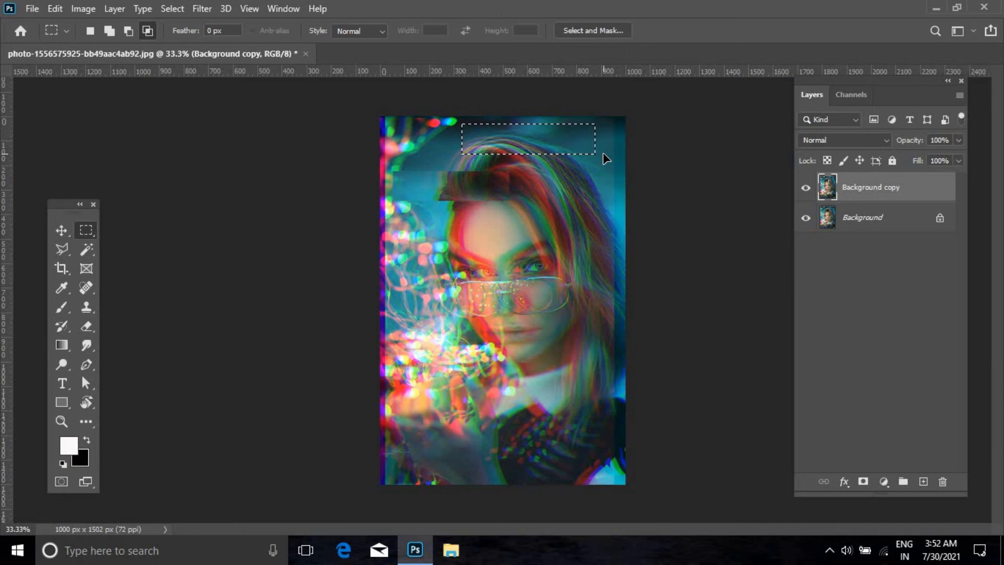
key(Right)
key(Right)
key(Right)
key(Right)
key(Right)
key(Right)
key(Right)
key(Right)
key(Right)
key(Right)
key(Right)
key(Right)
key(Right)
key(Right)
key(Right)
key(Right)
key(Right)
key(Right)
key(Right)
key(Right)
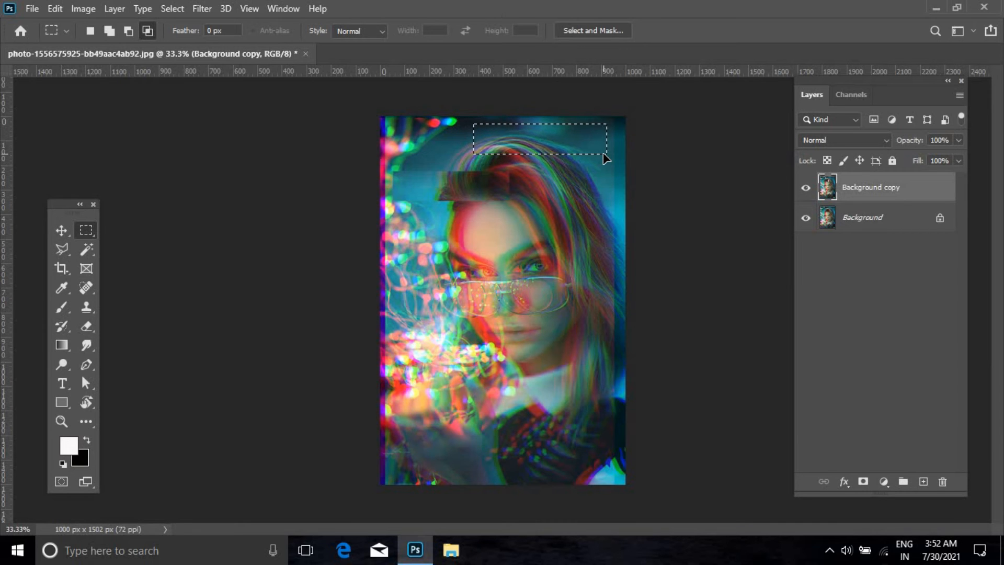
key(ctrl+d)
Shift a thin horizontal strip across the forehead to the left and deselect it
drag(468, 227, 617, 237)
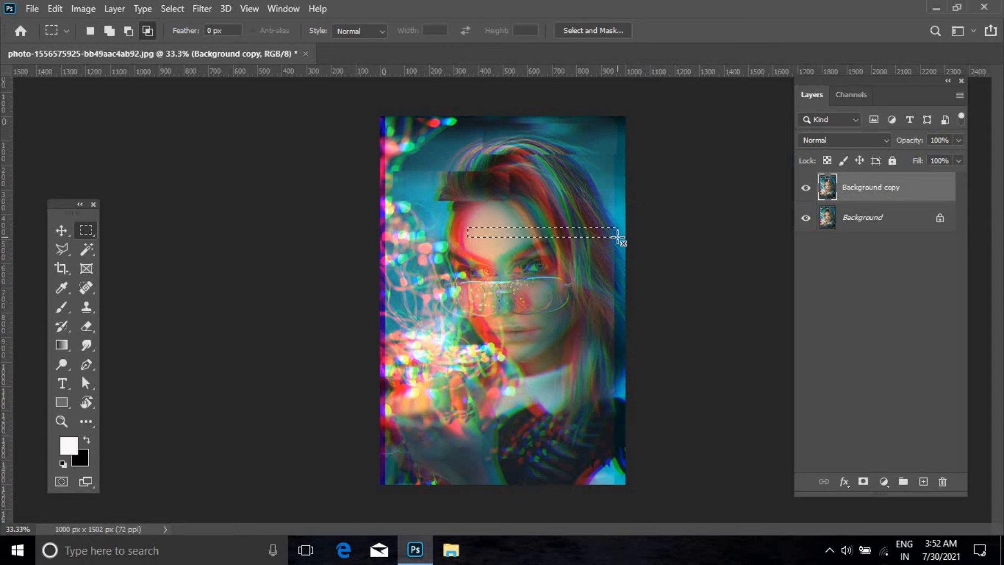
key(ctrl+shift+Left)
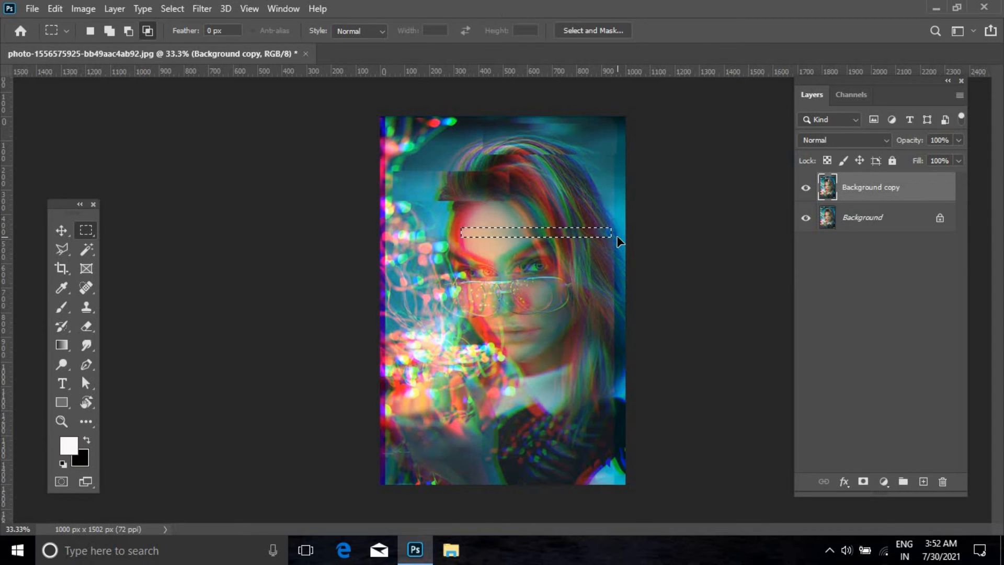
key(ctrl+d)
Displace a thin strip between the mouth and chin to the left and clear the selection
drag(433, 337, 609, 346)
key(ctrl+shift+Left)
key(ctrl+shift+Left)
key(ctrl+shift+Left)
key(ctrl+shift+Left)
key(ctrl+shift+Left)
key(ctrl+shift+Left)
key(ctrl+shift+Left)
key(ctrl+shift+Left)
key(ctrl+shift+Left)
key(ctrl+shift+Left)
key(ctrl+d)
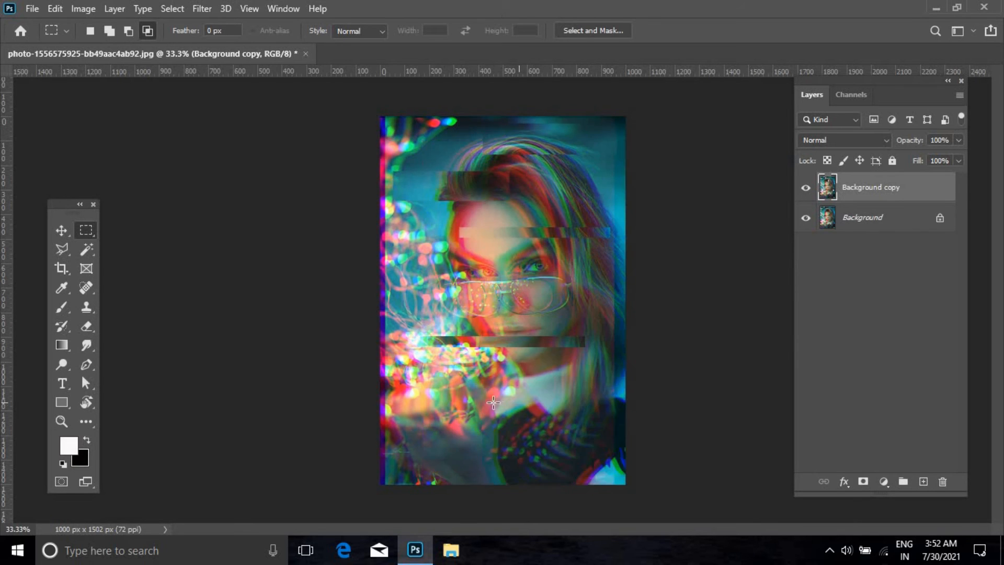
Shift a strip across the white collar to the left and deselect it
drag(472, 385, 614, 407)
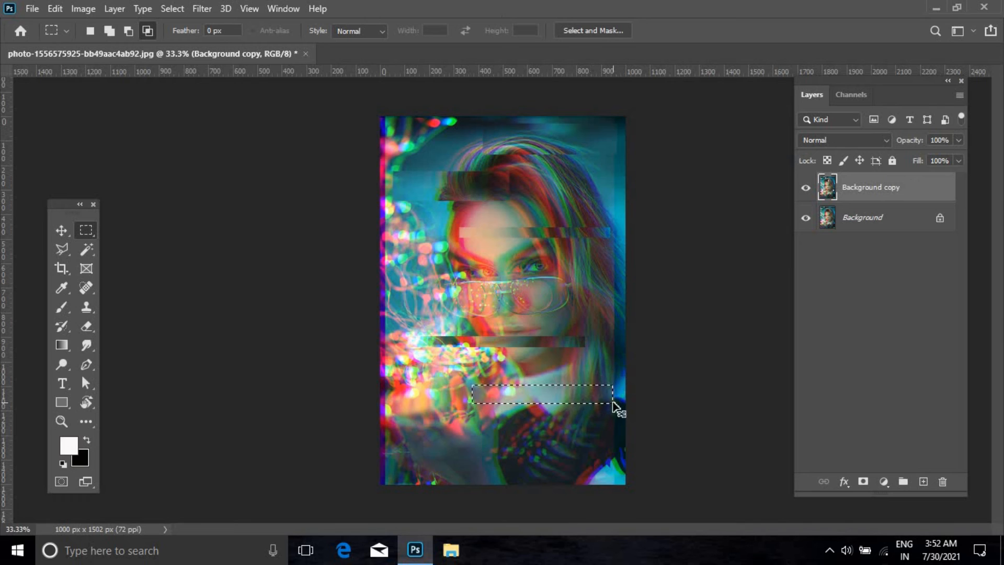
key(ctrl+shift+Left)
key(ctrl+shift+Left)
key(ctrl+d)
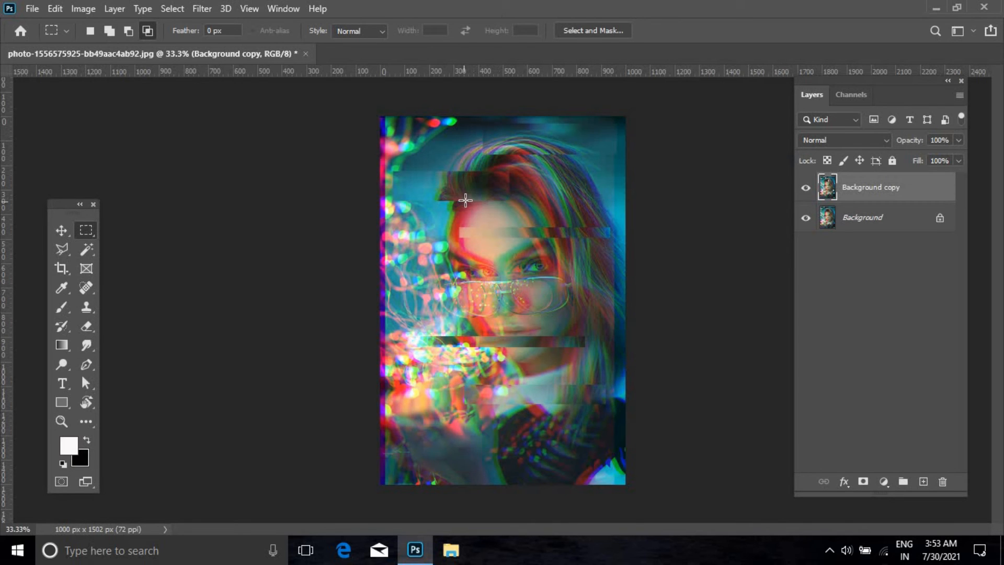
Select four separate wide strips together: above the hair, across the forehead, over the collar and over the chest
drag(418, 128, 606, 145)
drag(408, 204, 607, 226)
drag(380, 370, 428, 443)
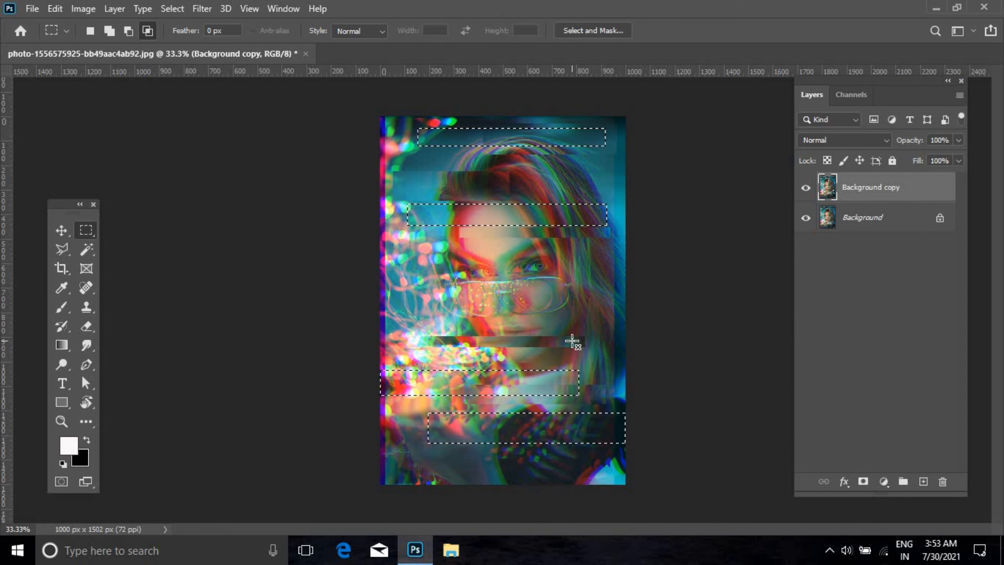
Apply a Sine Wave filter with 3 generators, wavelength 213–456, amplitude 397–502 and scale 6% horizontal, 40% vertical; deselect the strips
click(202, 9)
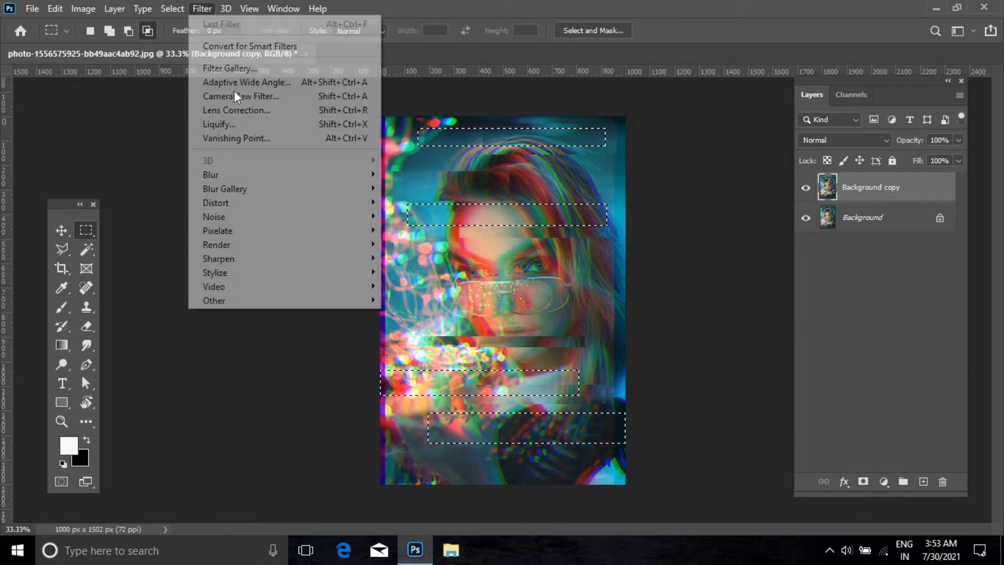
mouse_move(303, 206)
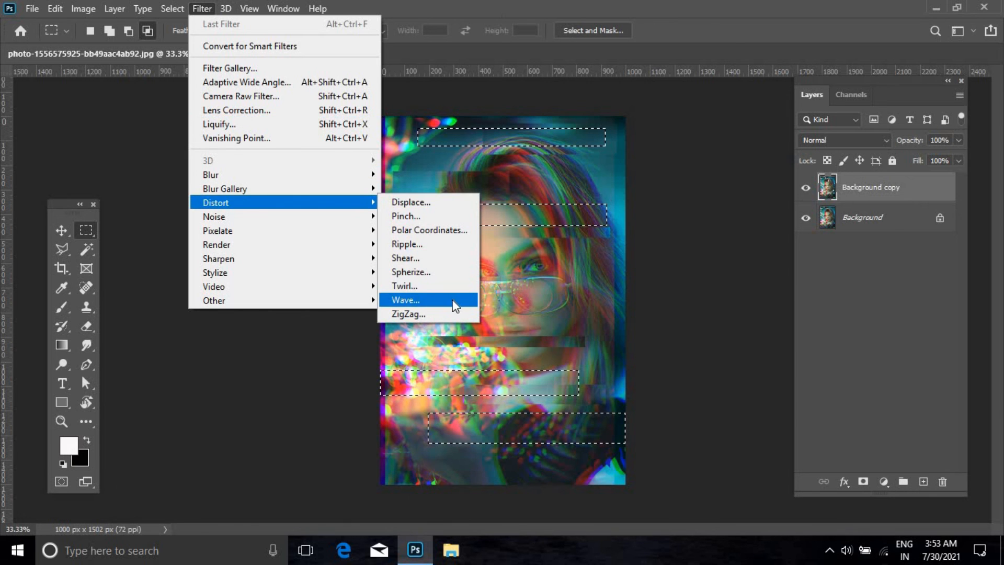
click(456, 300)
double_click(707, 98)
text(3)
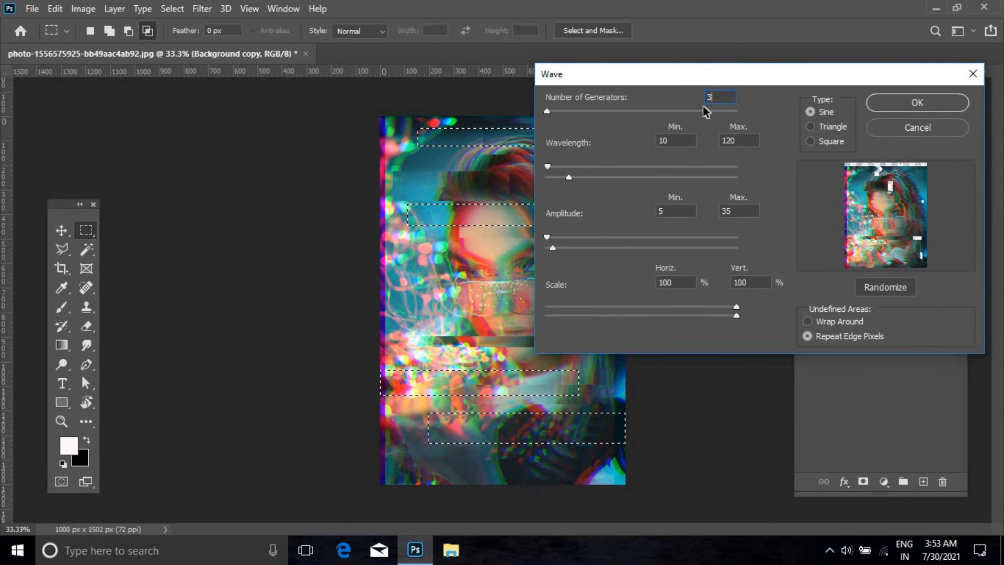
drag(736, 315, 621, 322)
drag(737, 310, 555, 308)
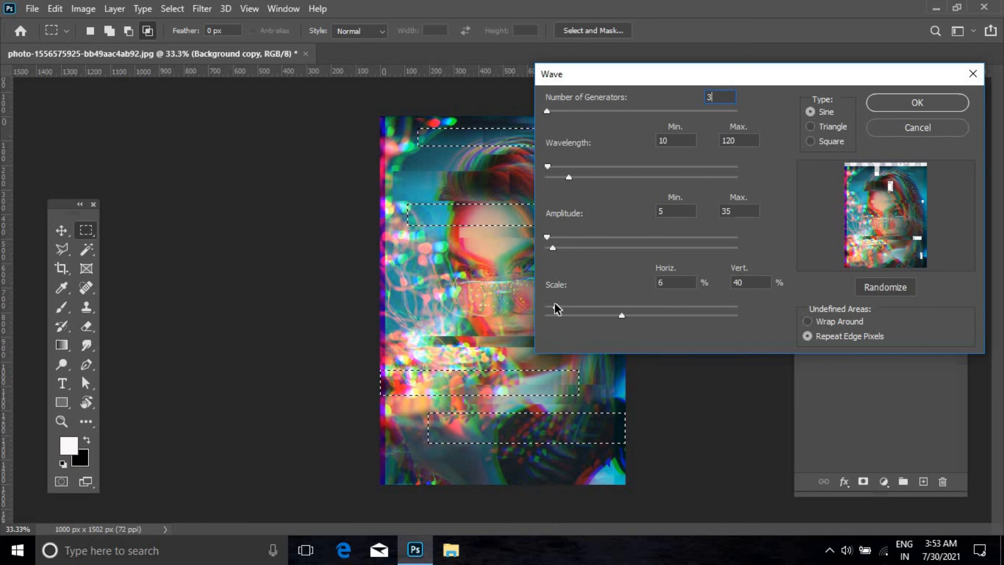
drag(552, 250, 620, 239)
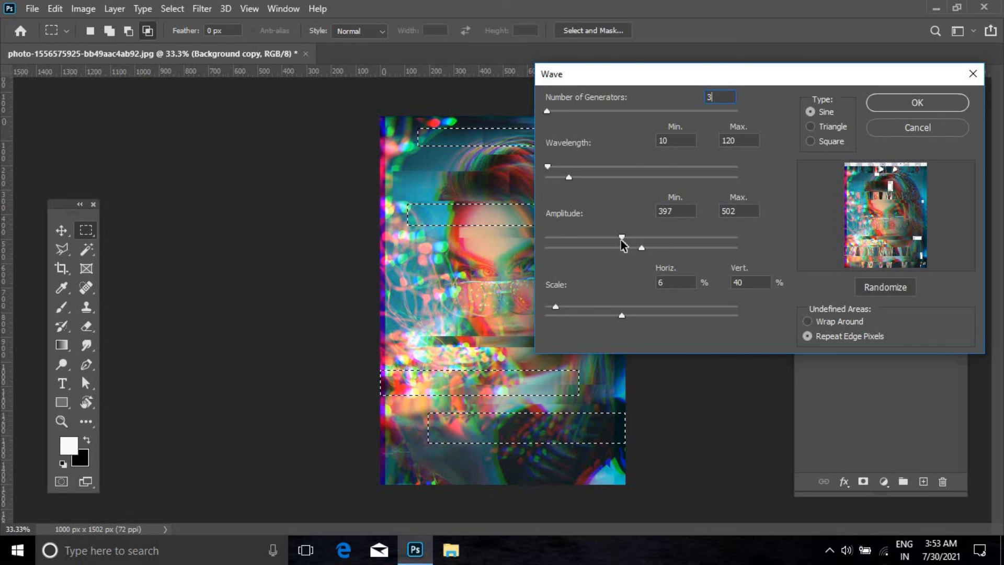
drag(569, 178, 587, 187)
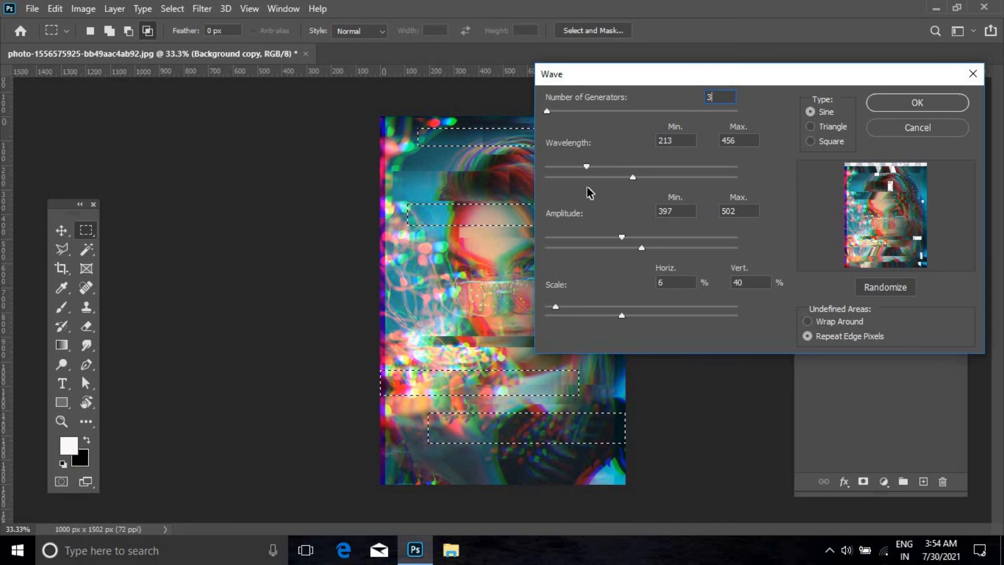
click(887, 107)
key(ctrl+d)
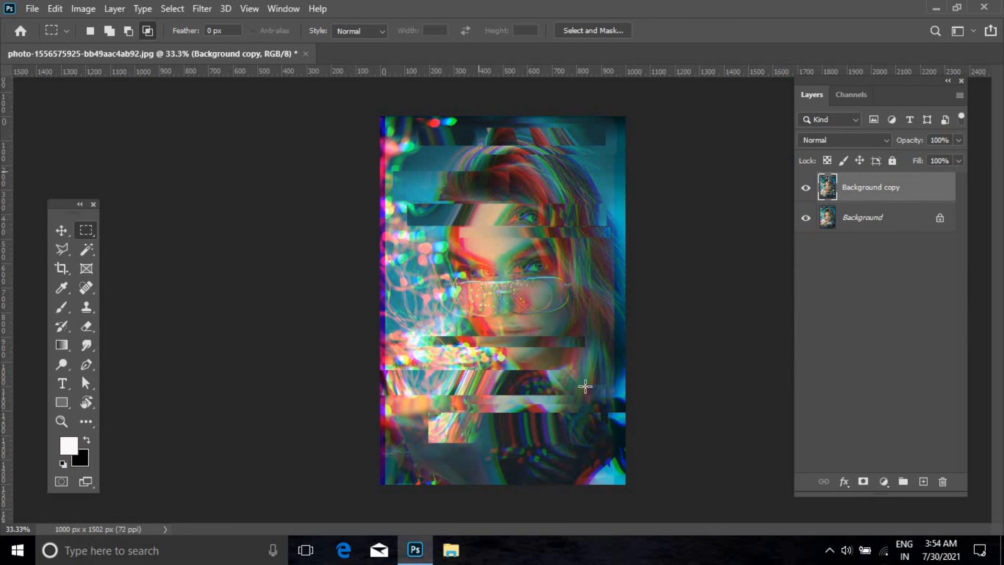
Place the vector-stripes-lines-pattern image in the portrait document and enlarge it to about 613.71% so it covers the canvas
click(69, 228)
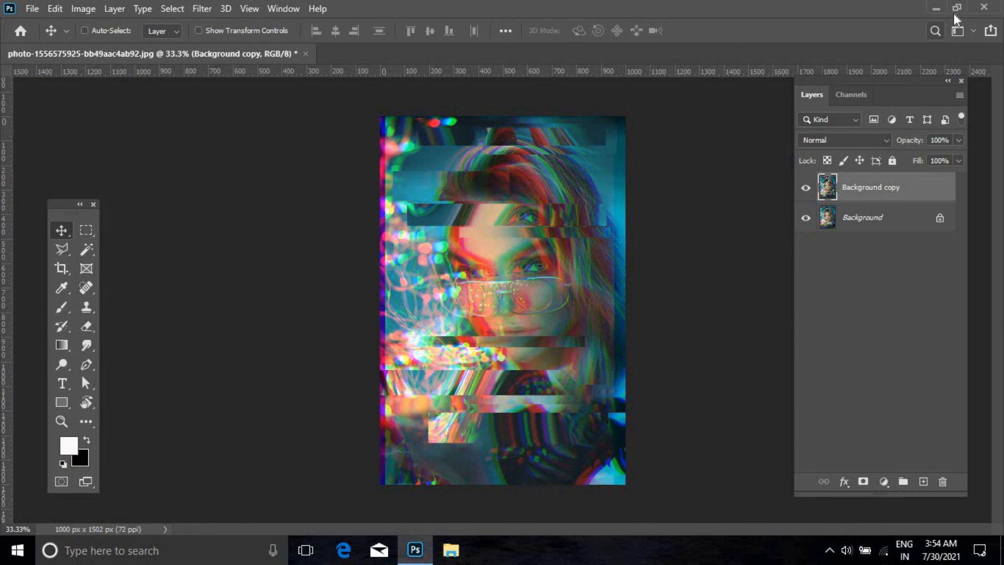
click(956, 8)
drag(133, 295, 527, 302)
click(710, 24)
drag(537, 270, 742, 143)
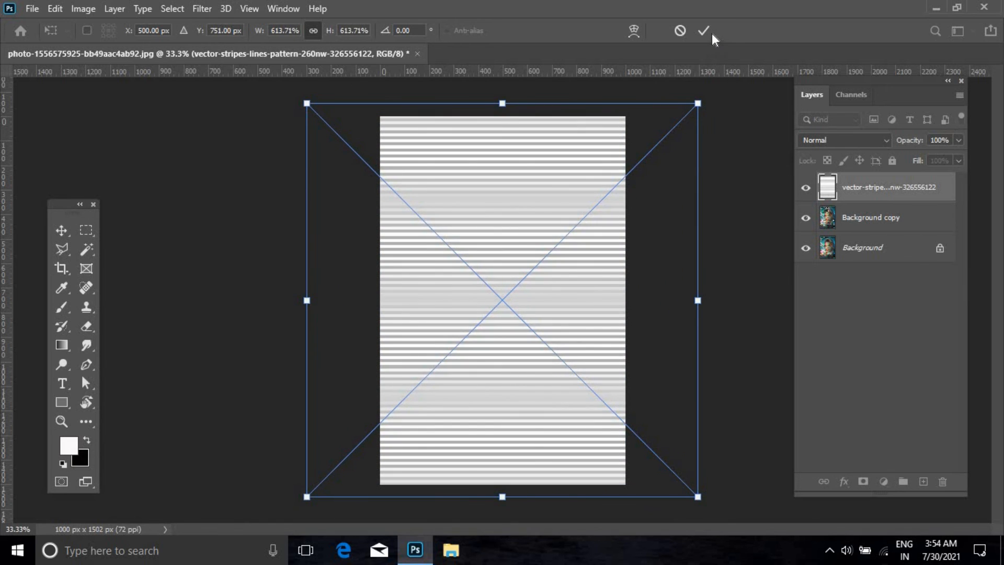
click(710, 30)
Set the stripes layer's blend mode to Overlay and lower its opacity to 42%
click(826, 140)
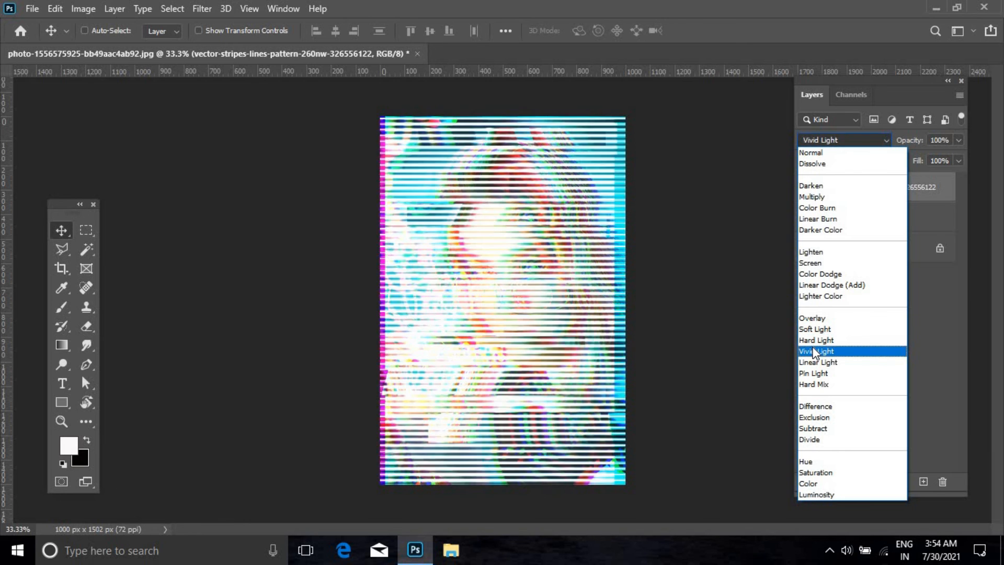
click(814, 319)
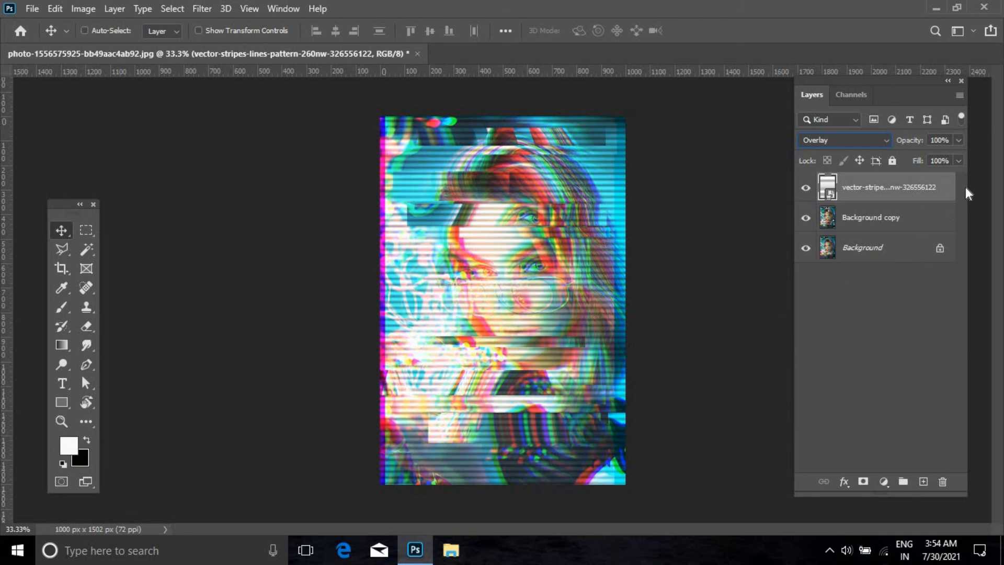
drag(961, 141, 919, 155)
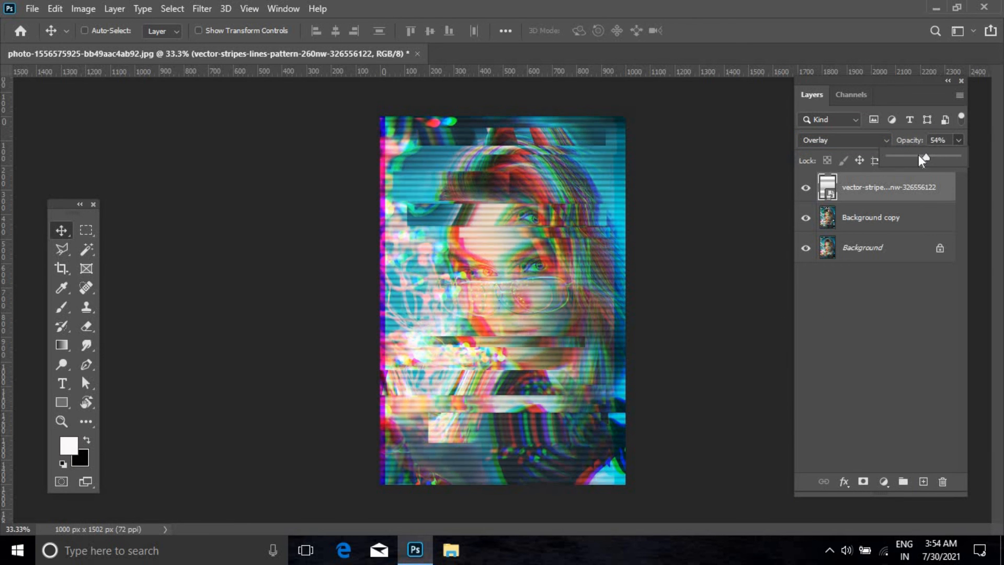
click(927, 297)
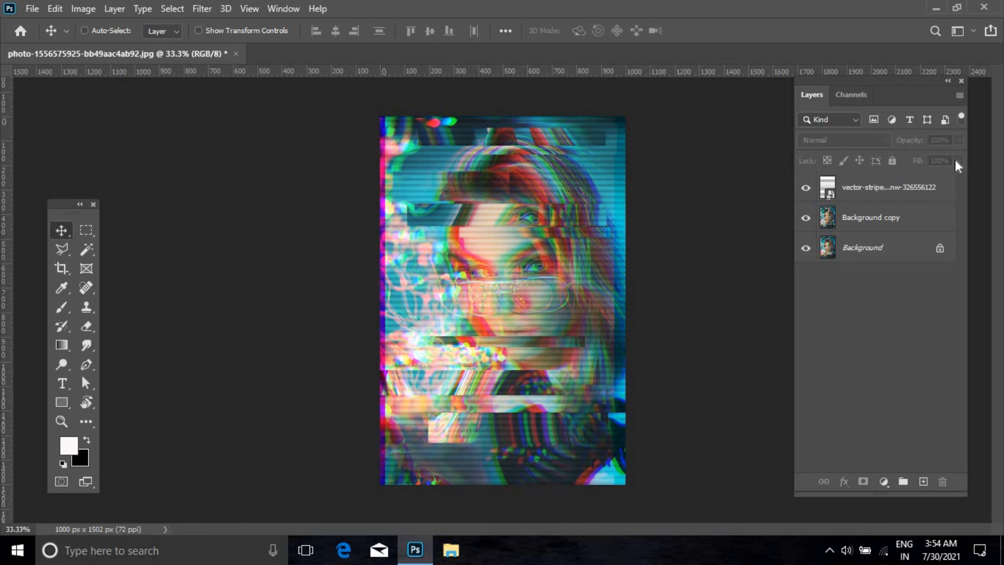
Reduce the stripes layer's fill to about 34% and deselect the layer
click(560, 248)
key(Return)
click(889, 191)
click(961, 161)
drag(928, 185, 917, 192)
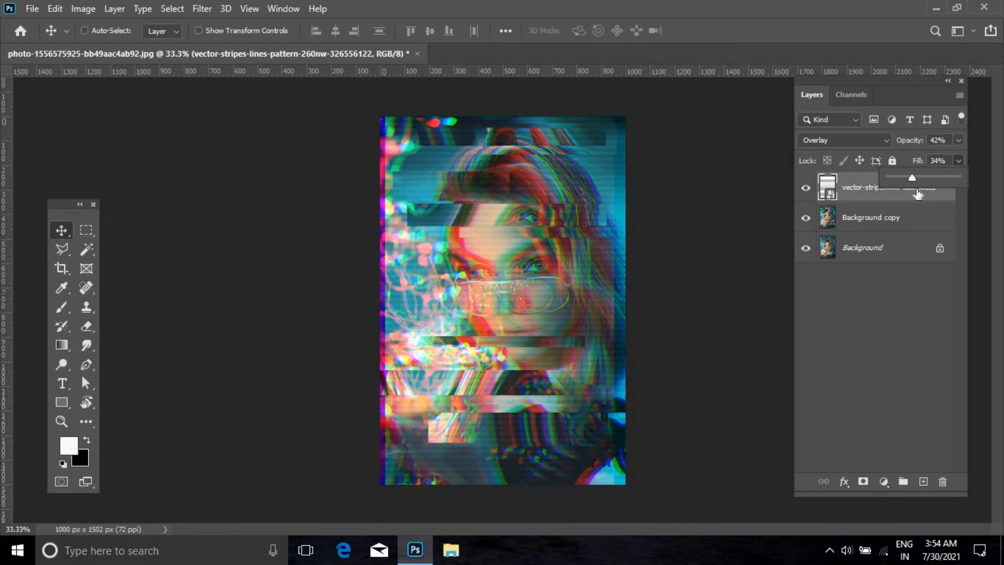
click(866, 302)
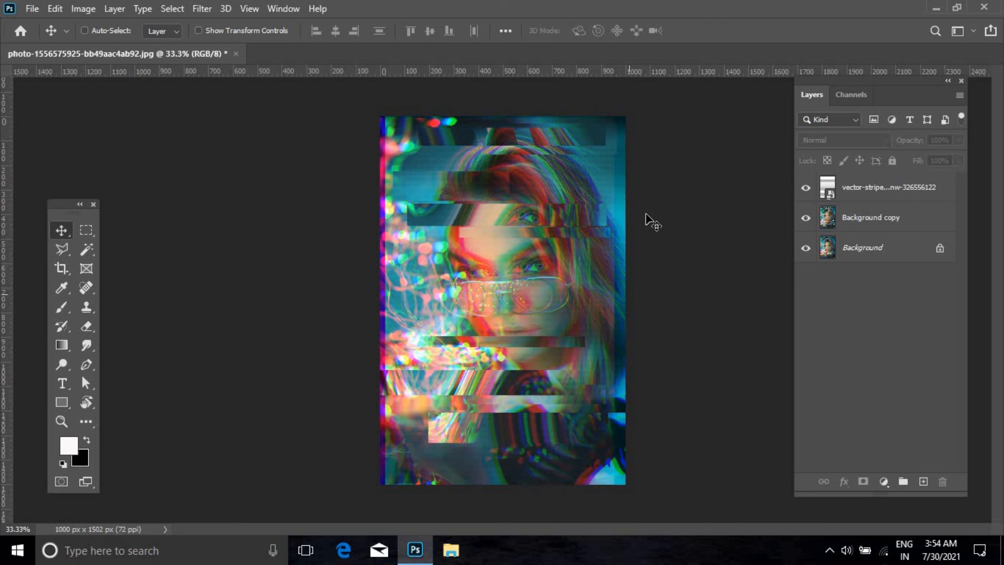